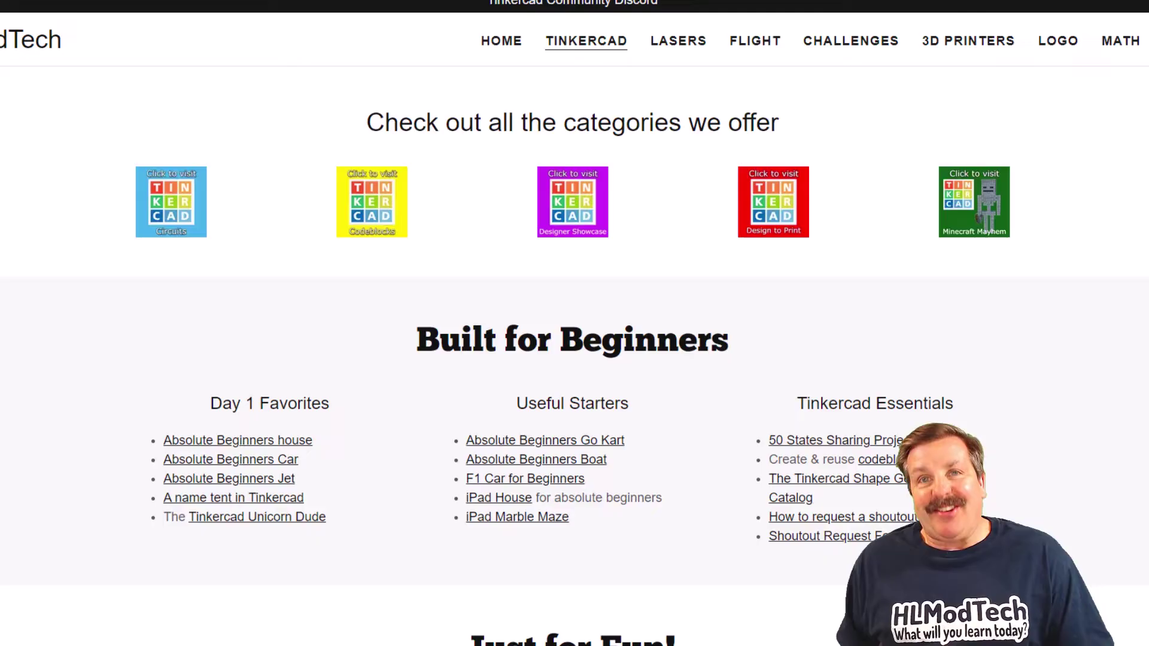
Create a new 3D design and name it "rocket".
left_click(295, 160)
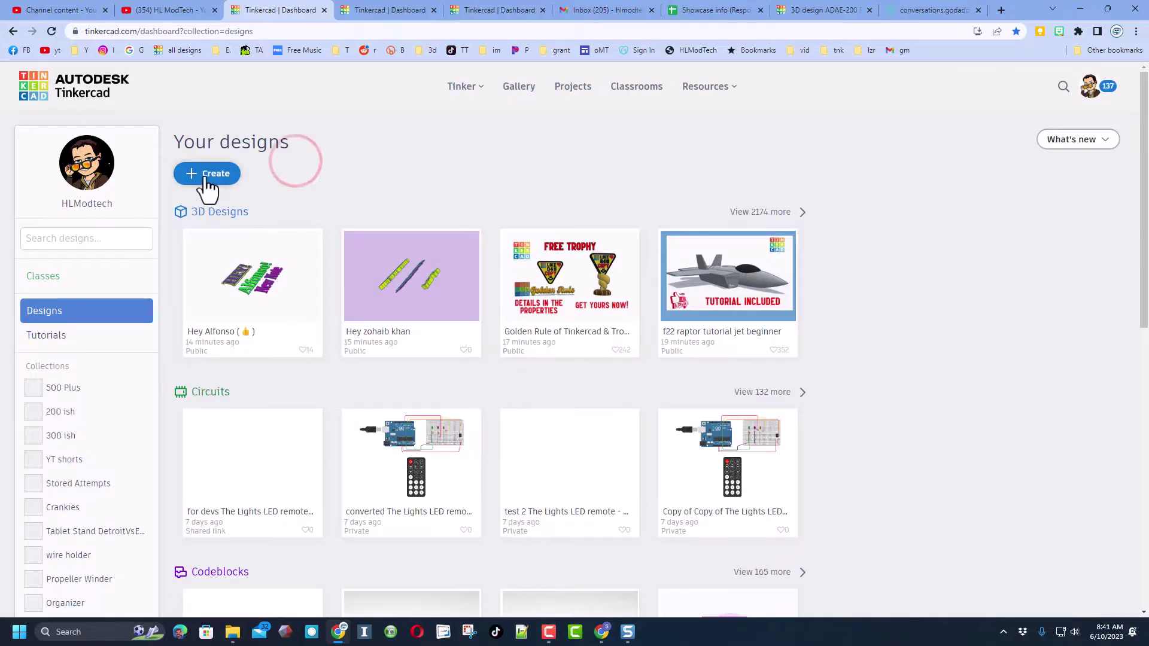
left_click(199, 175)
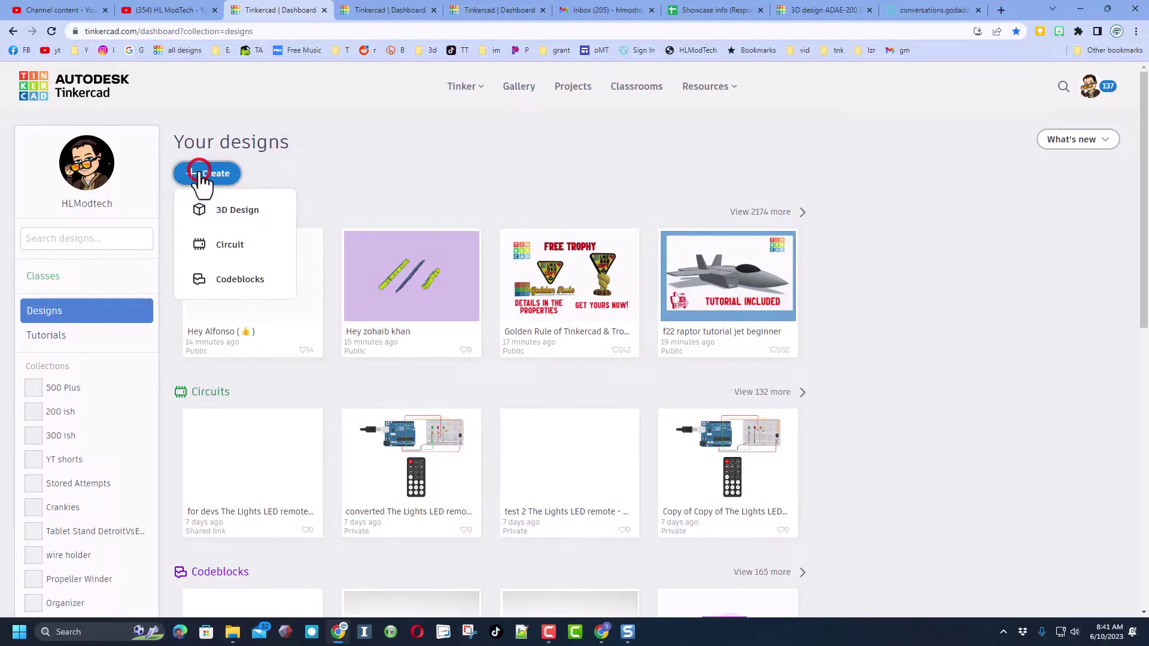
left_click(215, 214)
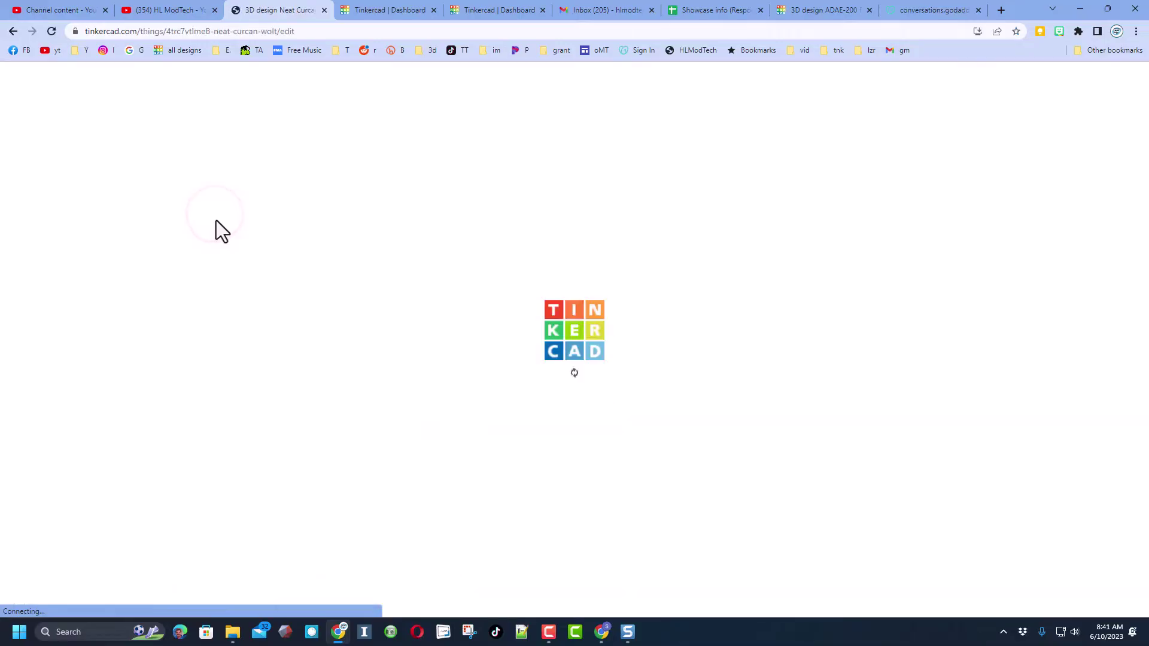
left_click(126, 75)
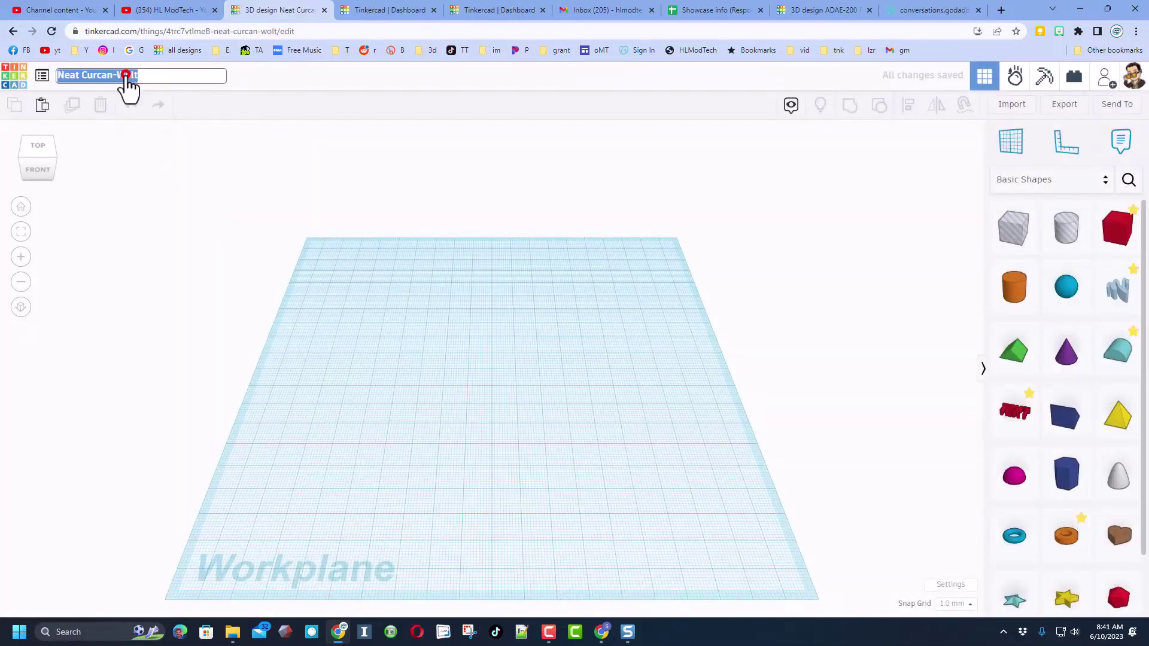
type("rocket")
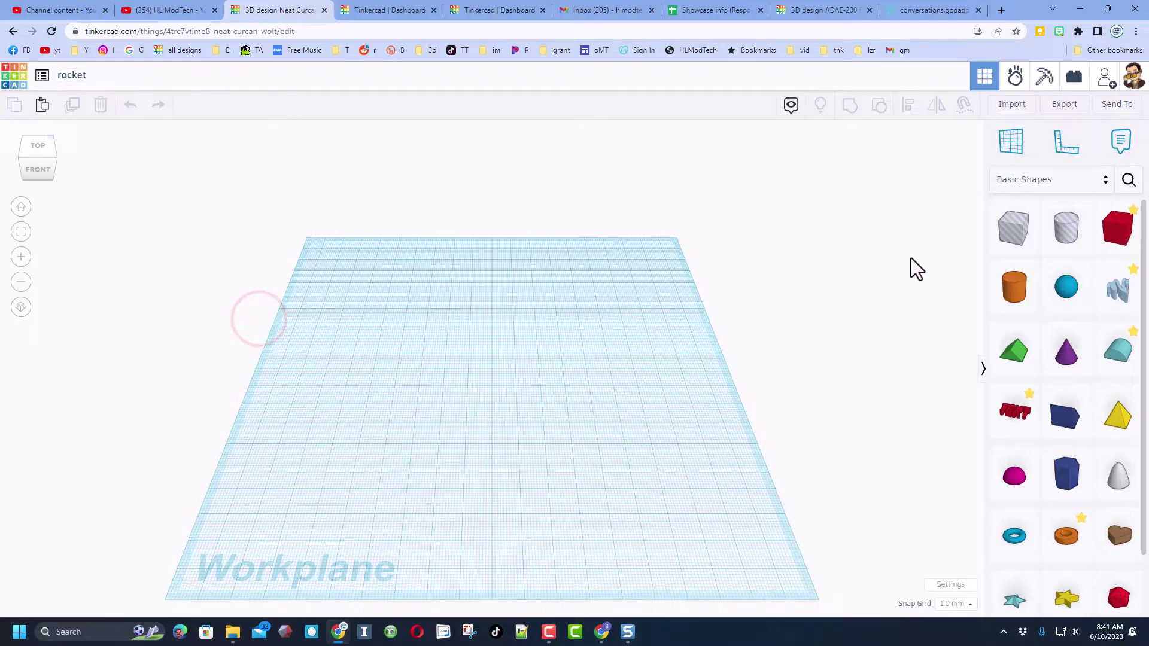
Place a cylinder on the workplane and set its height to 80 mm and its sides to 12.
left_click_drag(1009, 305, 450, 247)
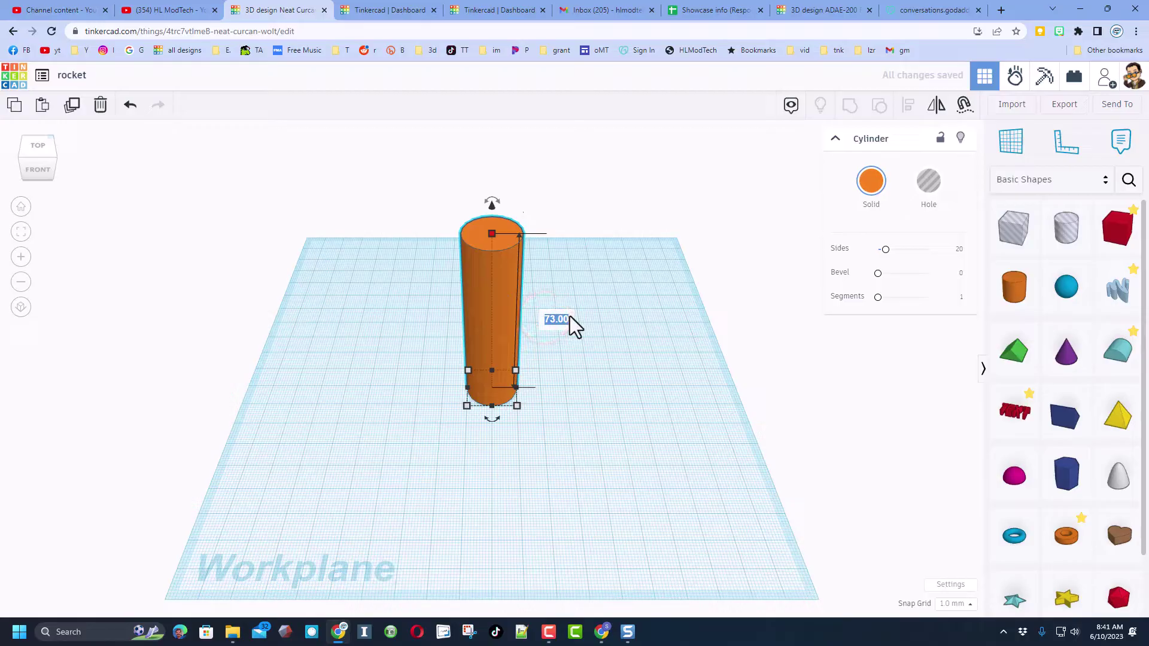
key("Return")
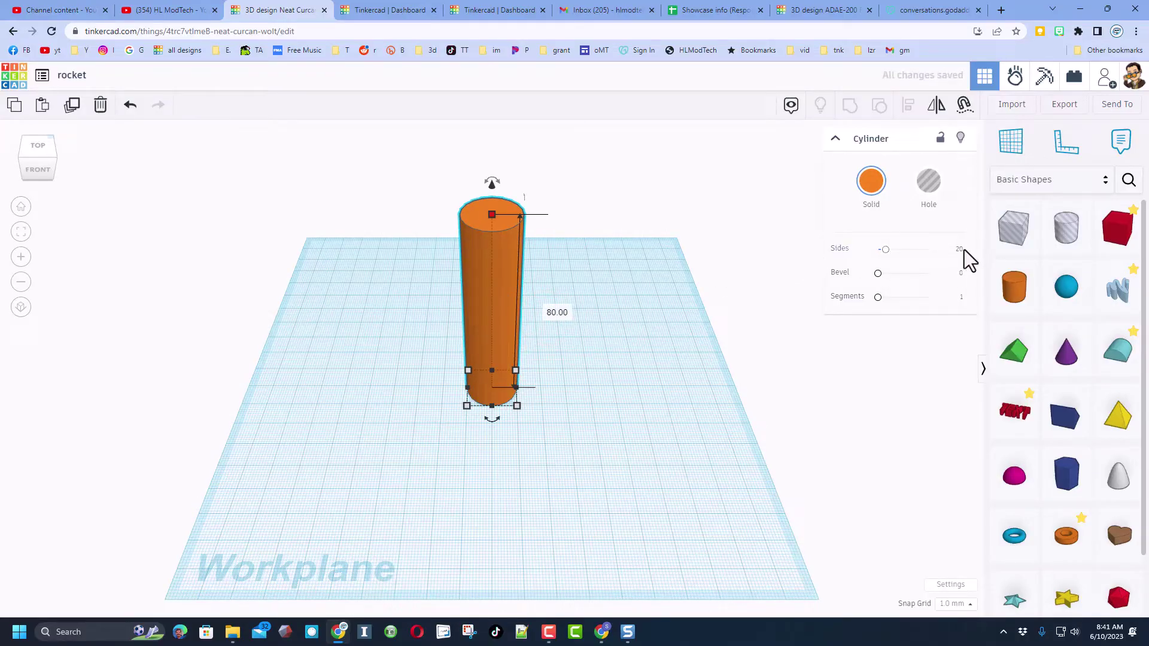
left_click_drag(886, 250, 960, 261)
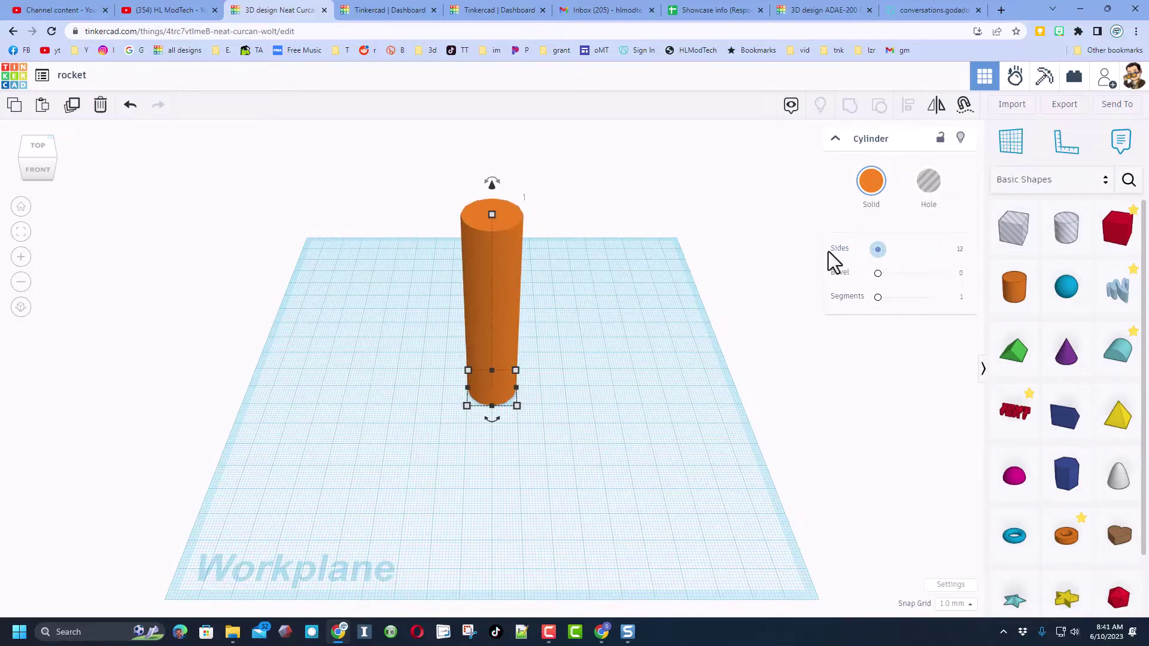
left_click_drag(828, 251, 828, 251)
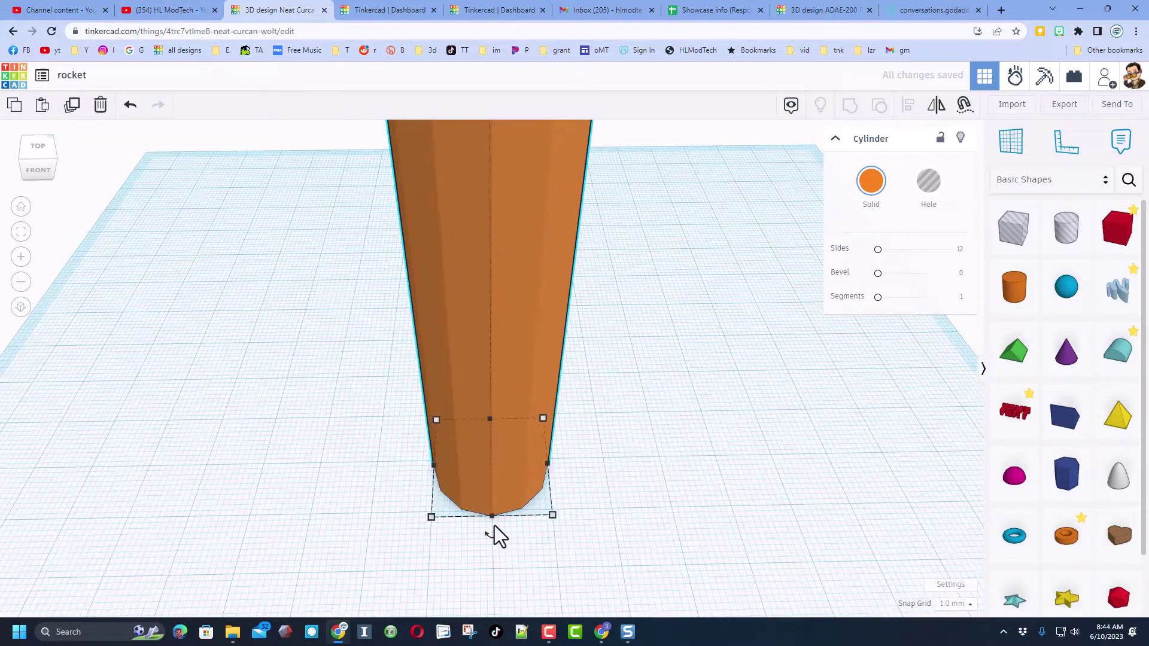
Rotate the 12-sided cylinder about its vertical axis so that a flat face points to the front.
scroll(493, 535, "down", 5)
scroll(495, 535, "up", 5)
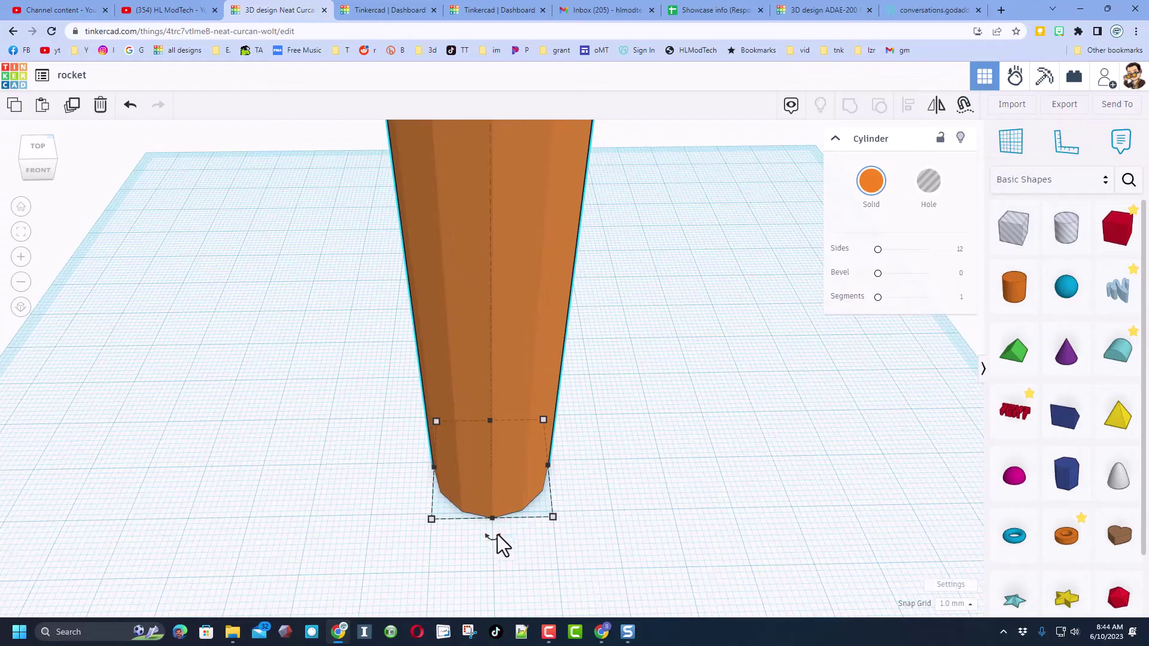
left_click_drag(497, 536, 457, 587)
key("ctrl+z")
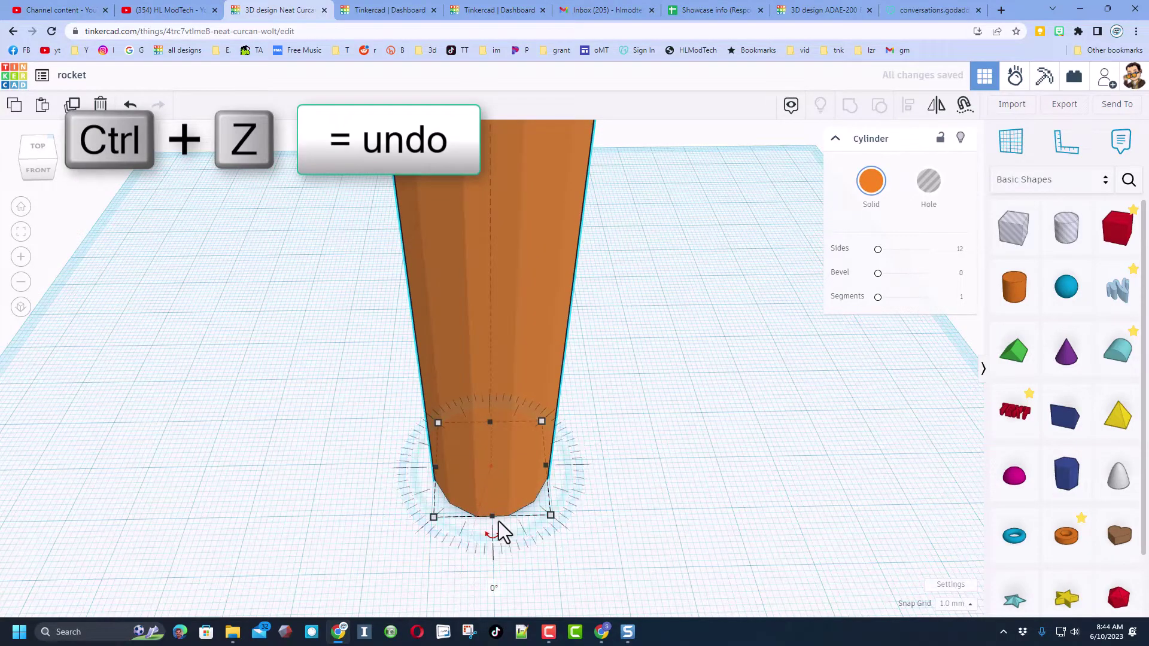
left_click(503, 533)
right_click_drag(502, 526, 468, 487)
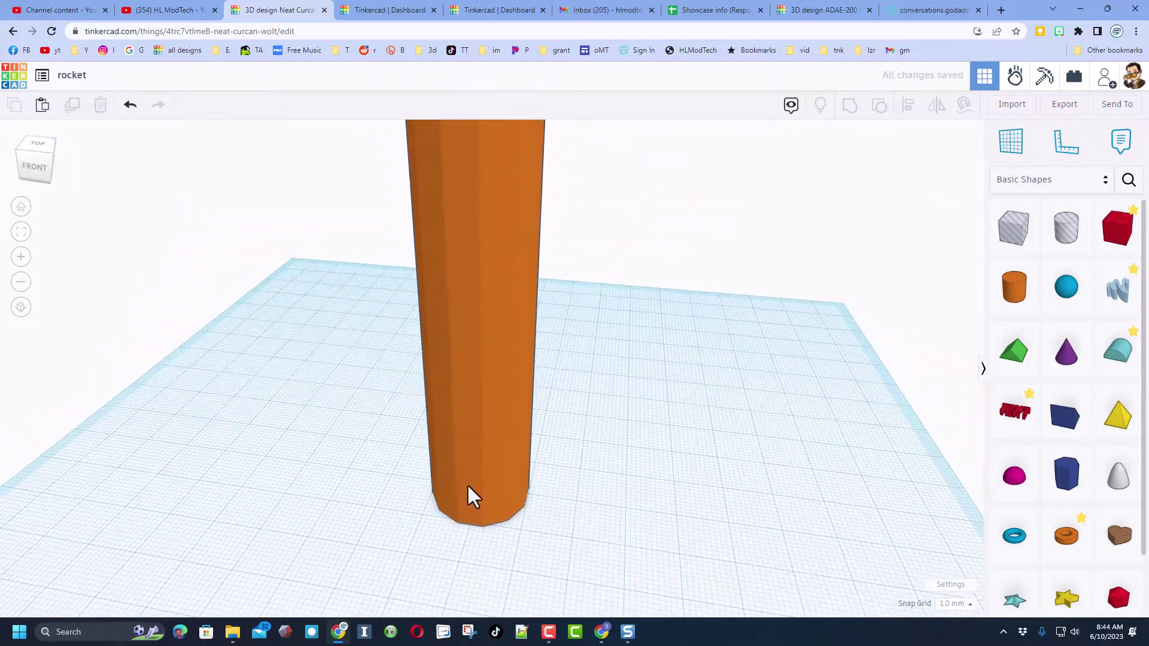
Search the community shapes for "swept" and place the Swept NACA shape on the front flat face of the cylinder.
left_click(1131, 179)
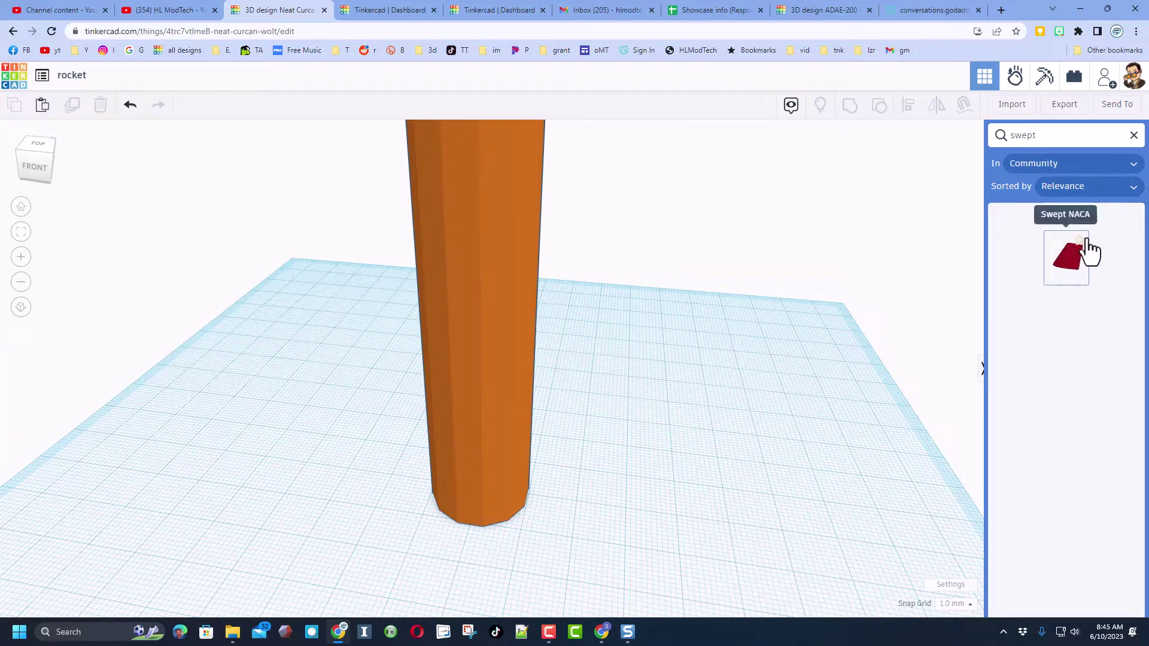
left_click(1082, 249)
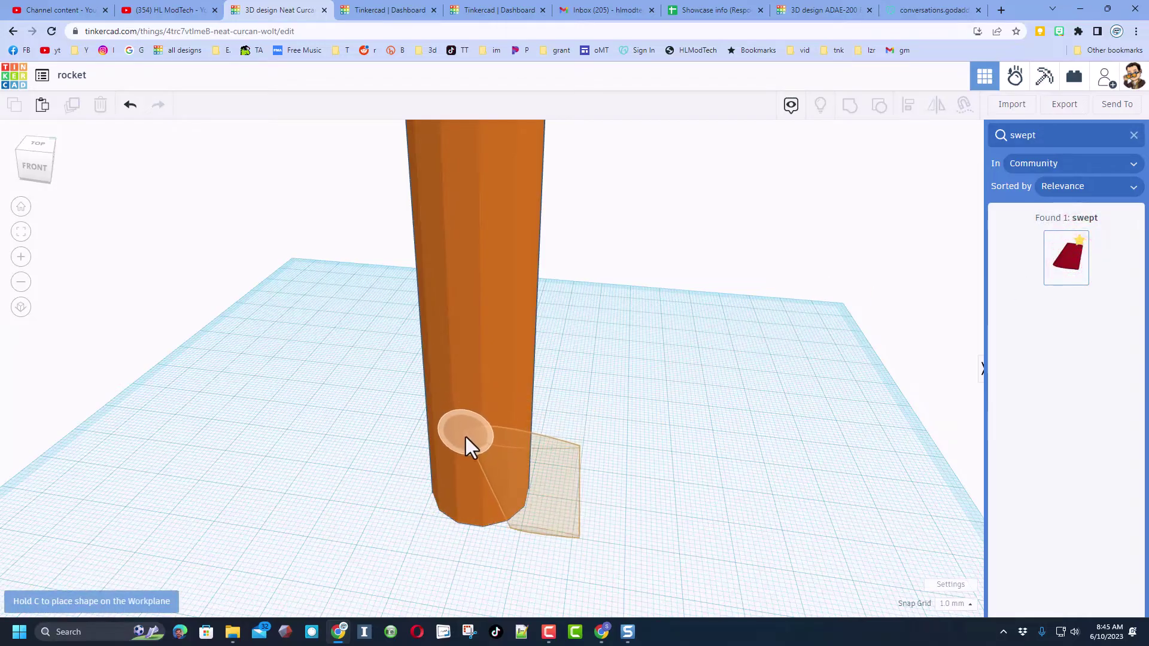
left_click(464, 411)
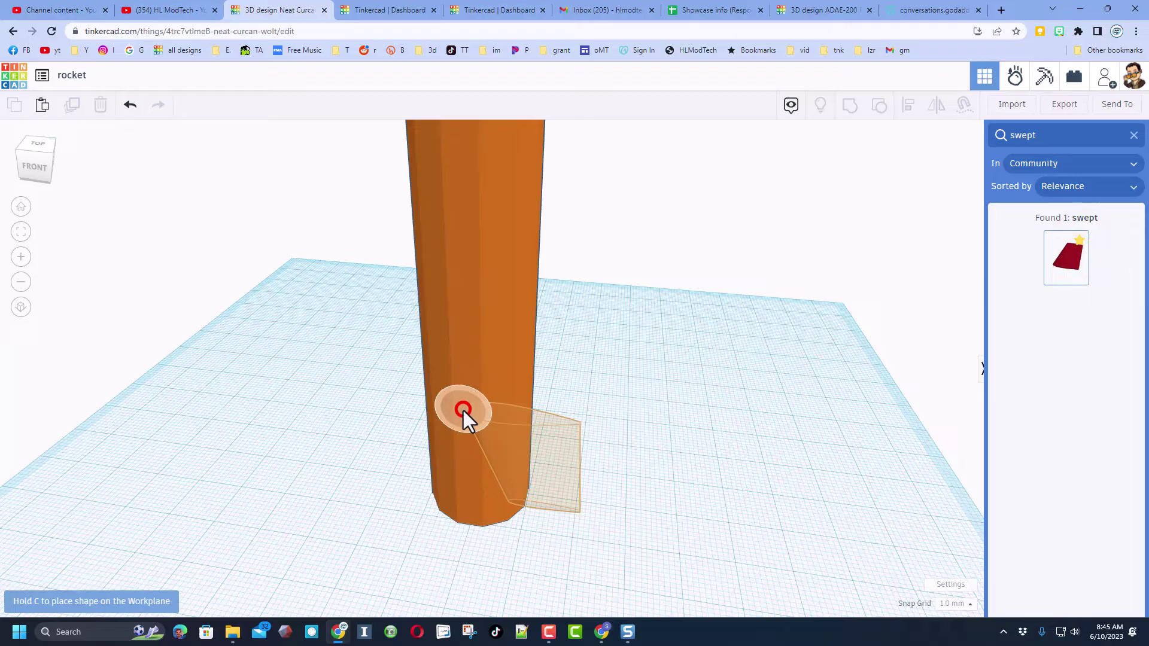
Rotate the swept fin 90° on the cylinder's face so that it stands vertically with its tip swept downward.
right_click_drag(431, 436, 597, 382)
left_click_drag(571, 415, 545, 387)
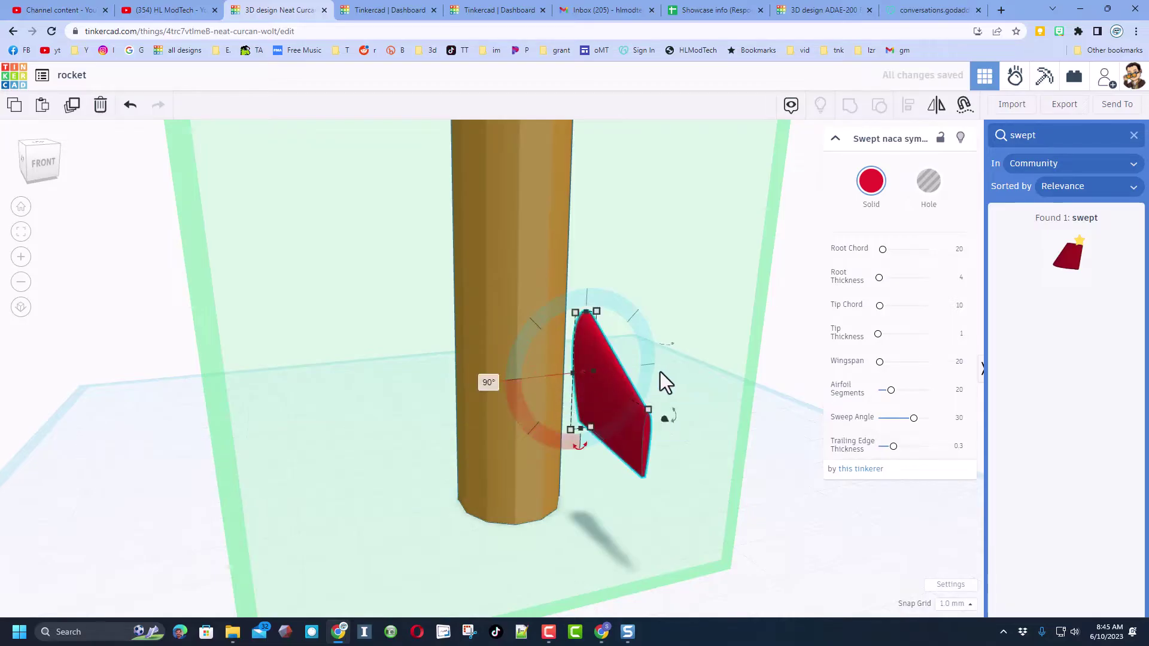
right_click_drag(648, 386, 459, 245)
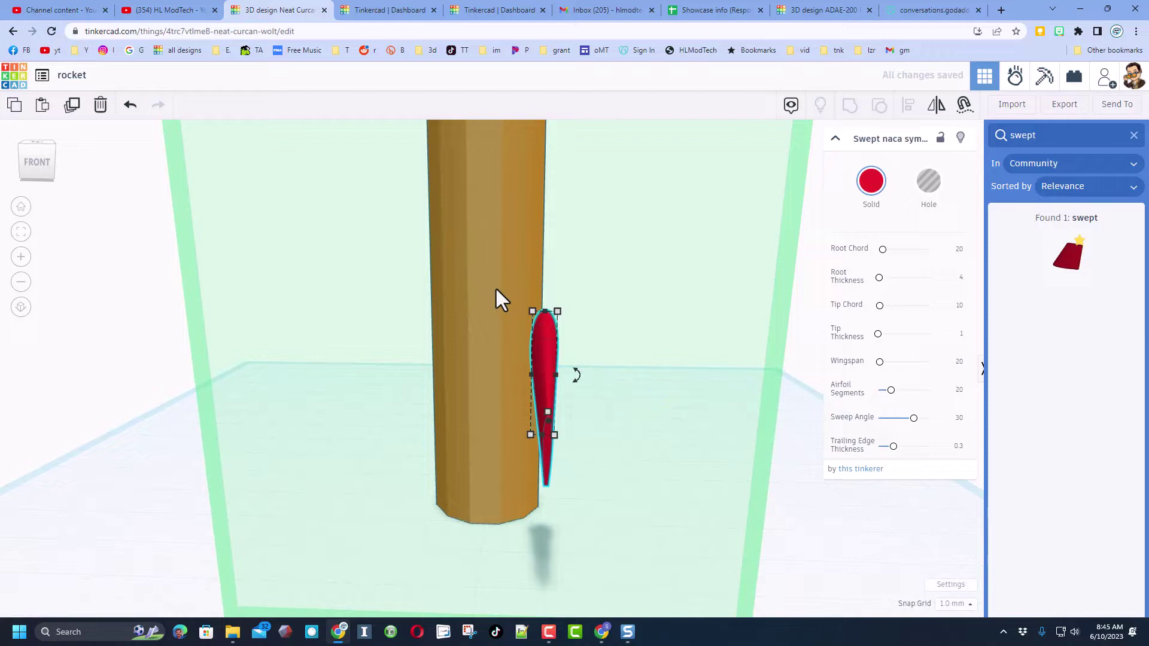
Nudge the fin sideways until it is centred on the cylinder's front flat face.
key("Left")
key("Left")
key("Left")
key("Left")
key("Left")
key("Left")
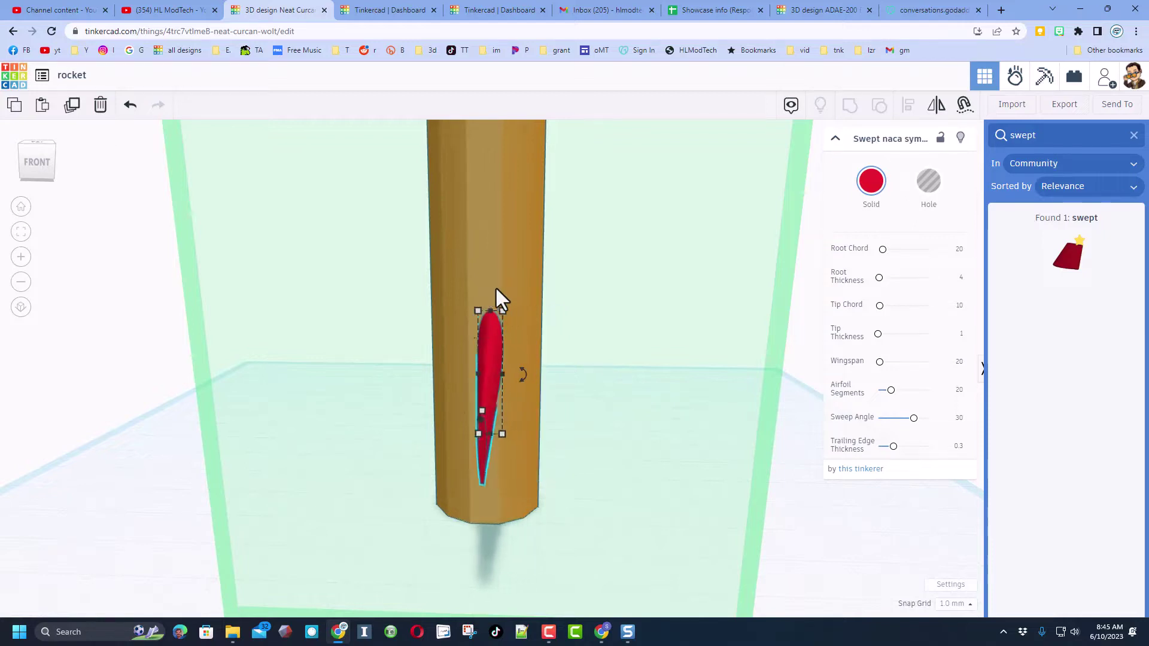
Lower the fin along the cylinder until its swept tip sits at workplane level.
key("ctrl+Down")
key("ctrl+Down")
key("ctrl+Down")
key("ctrl+Down")
key("ctrl+Down")
key("ctrl+Down")
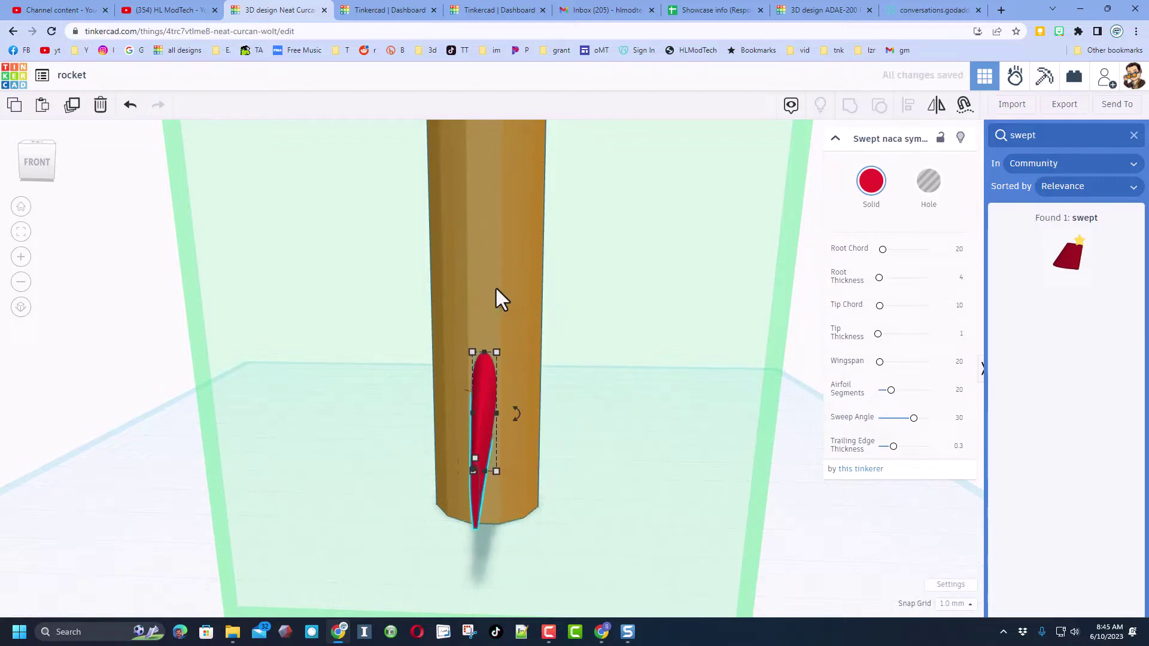
key("ctrl+Down")
key("ctrl+Down")
key("ctrl+Down")
key("ctrl+Down")
key("ctrl+Down")
key("ctrl+Down")
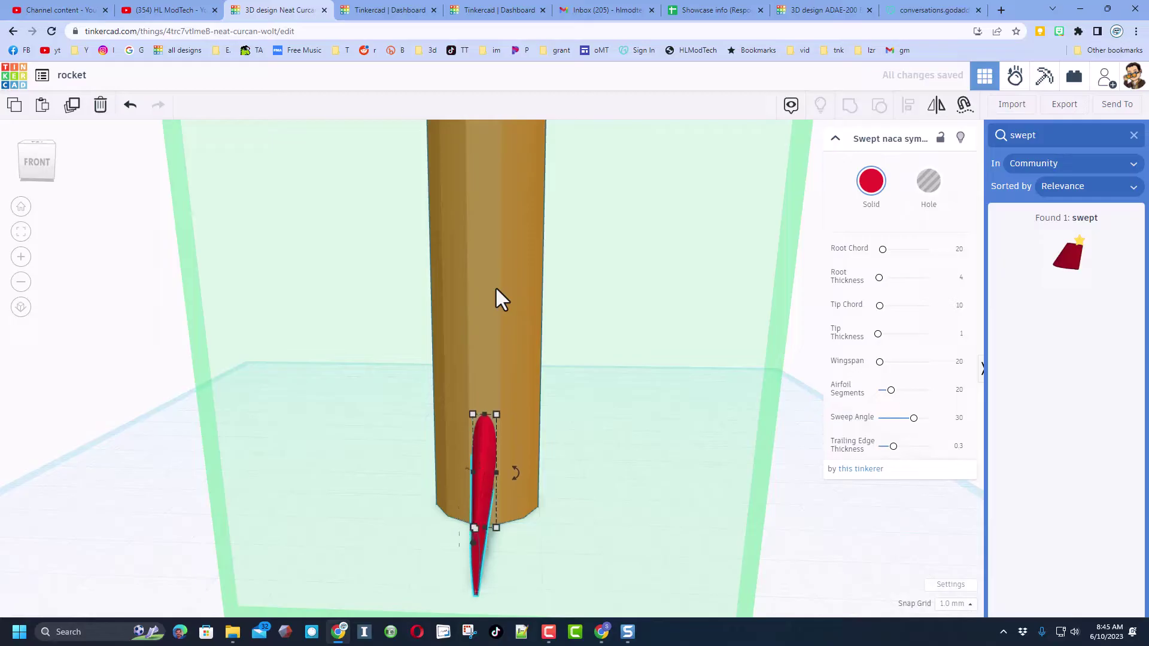
key("ctrl+Down")
key("ctrl+Down")
key("ctrl+Down")
right_click_drag(479, 290, 339, 325)
key("ctrl+Up")
key("ctrl+Up")
key("ctrl+Up")
key("ctrl+Up")
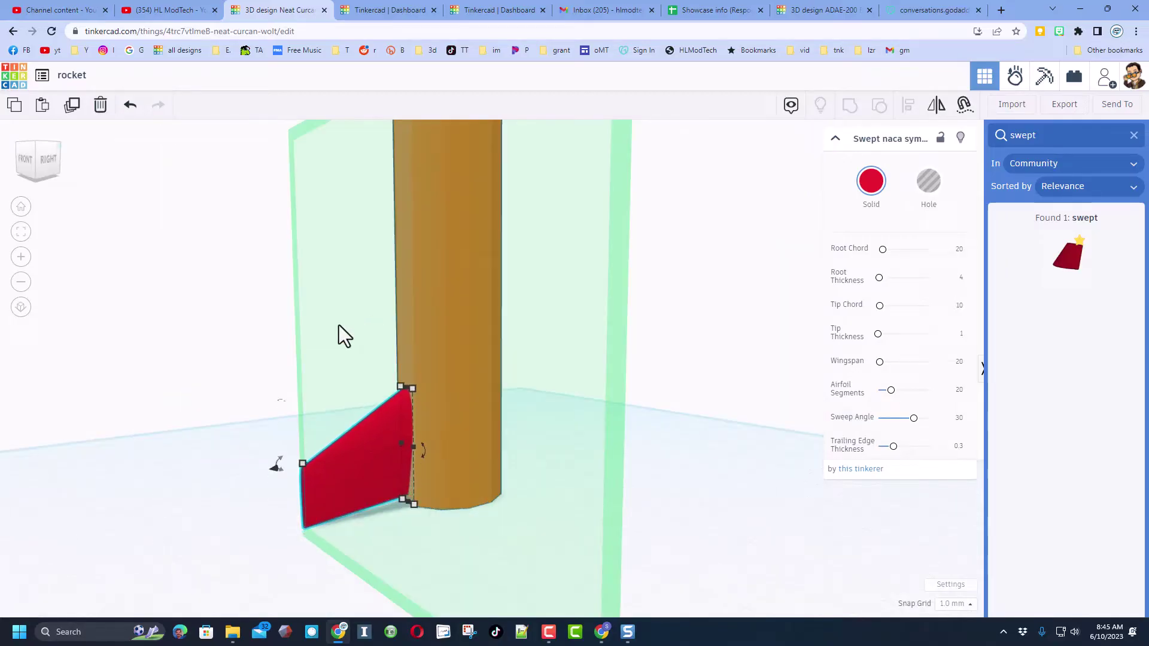
key("ctrl+Down")
key("ctrl+Down")
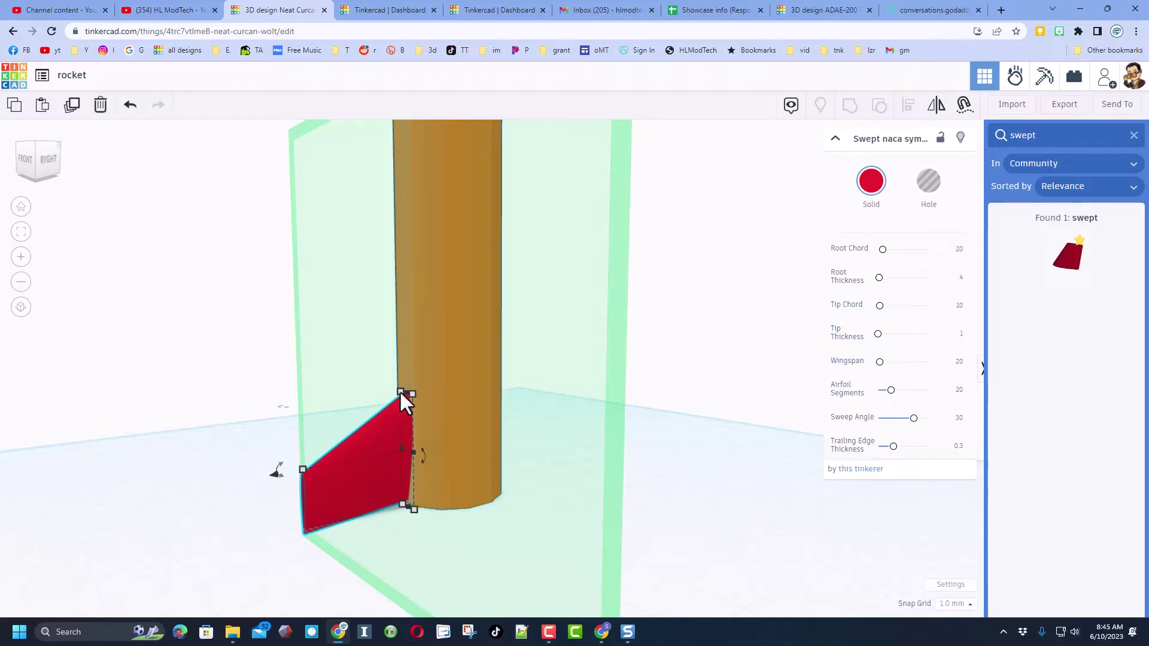
Stretch the fin's root edge to about 28.77 mm and reduce its outward projection to 14 mm.
left_click_drag(404, 390, 400, 353)
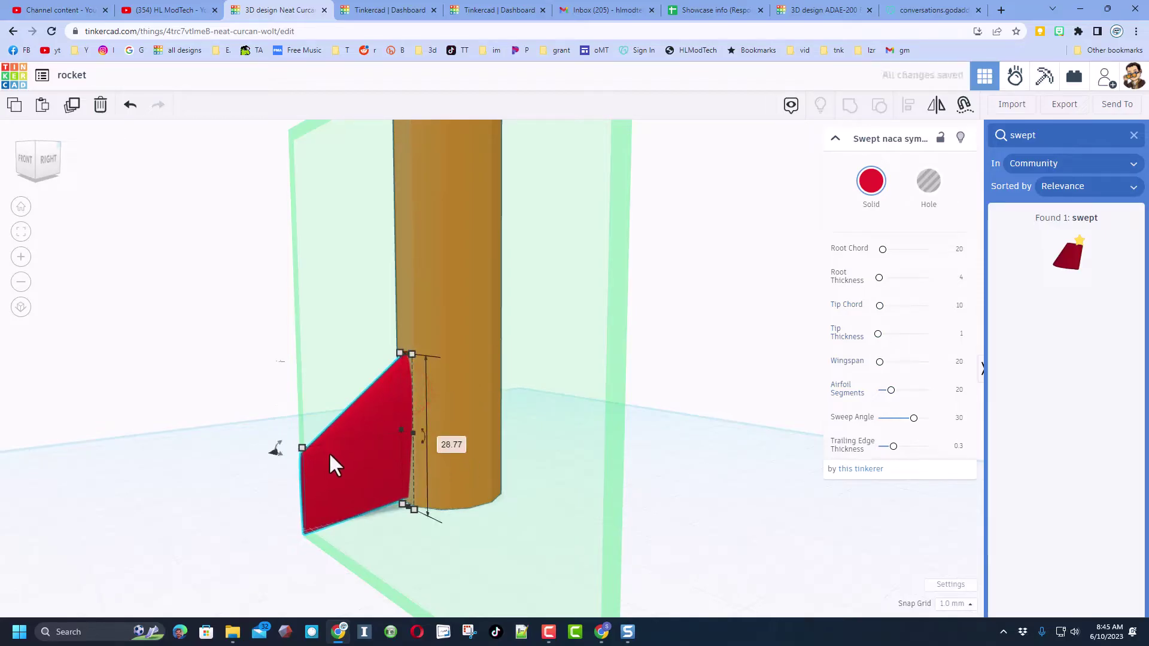
left_click_drag(302, 450, 331, 450)
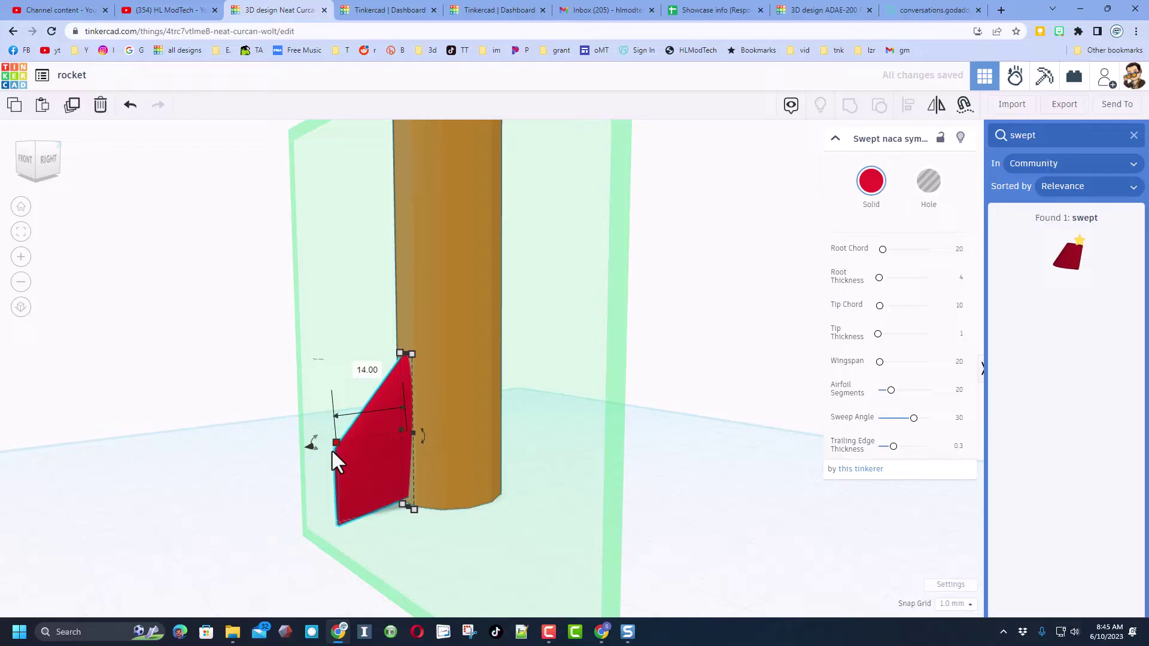
mouse_move(356, 475)
right_mouse_down()
mouse_move(264, 464)
mouse_move(377, 480)
mouse_move(362, 478)
right_mouse_up()
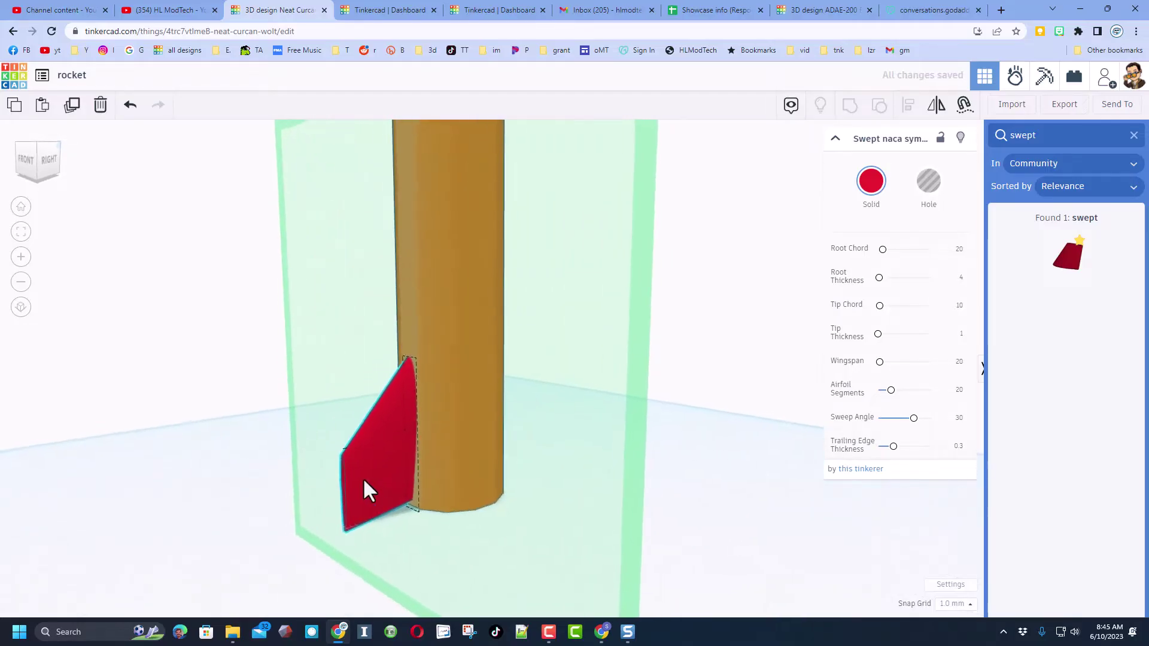
Return the workplane to the base grid and duplicate the fin in place.
left_click(476, 489)
right_click_drag(503, 503, 379, 419)
key("ctrl+d")
left_click(380, 413)
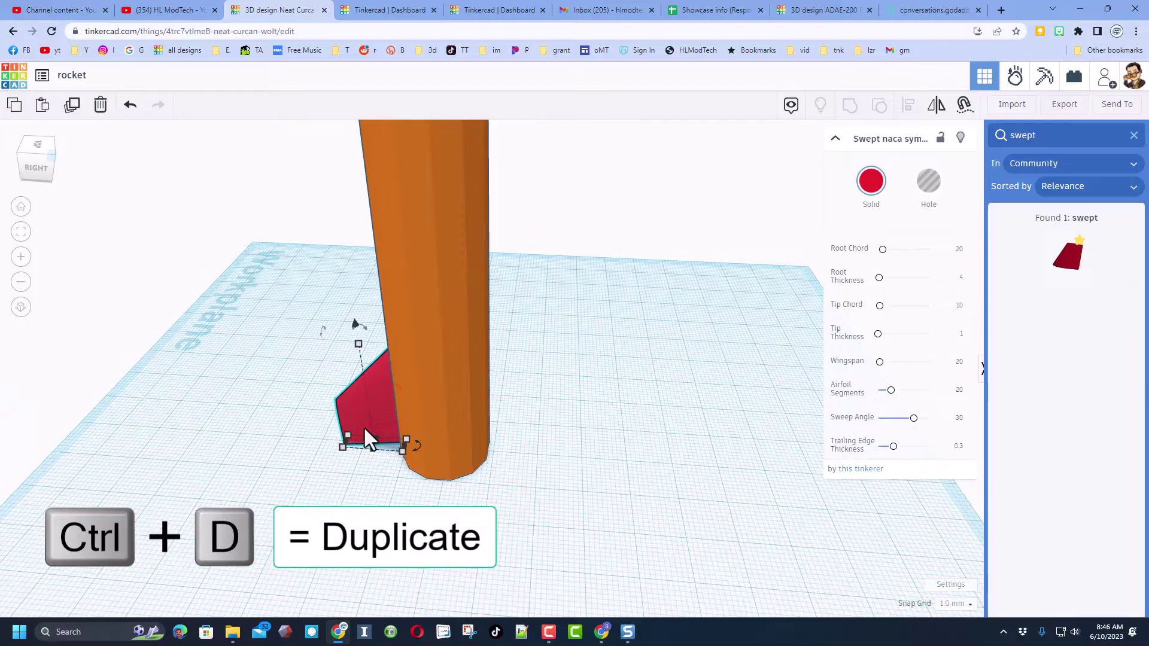
Cruise the duplicate fin onto the flat face on the opposite side of the cylinder, upright with its tip swept downward.
left_click(364, 427)
key("c")
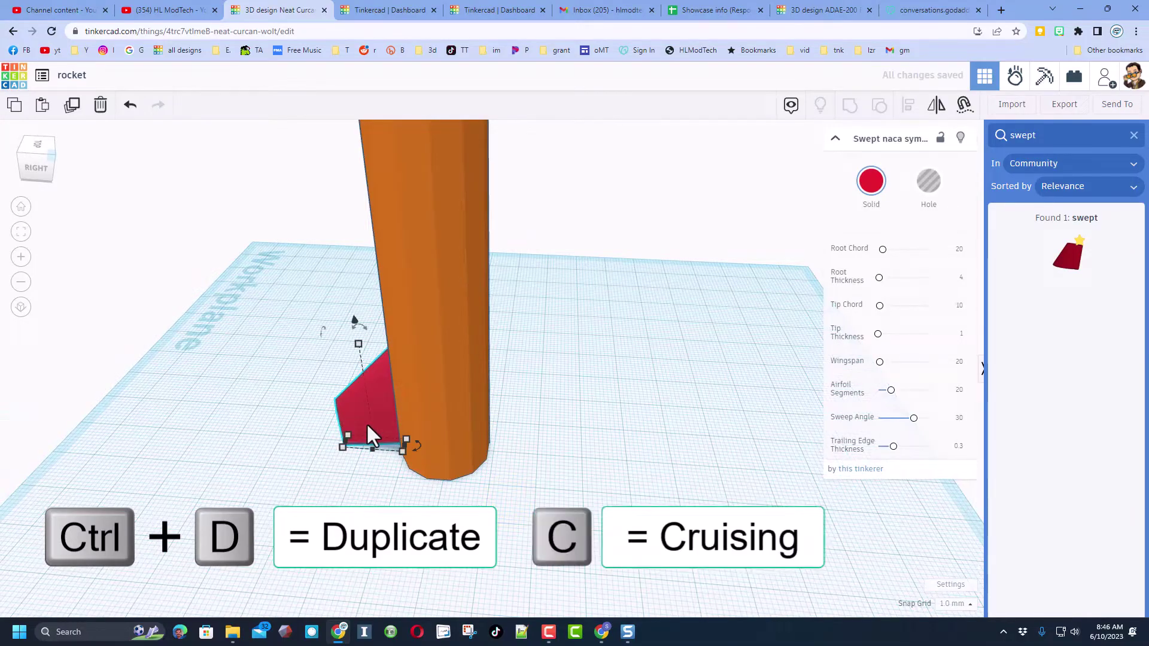
left_click_drag(379, 411, 521, 447)
right_click_drag(526, 455, 458, 448)
key("c")
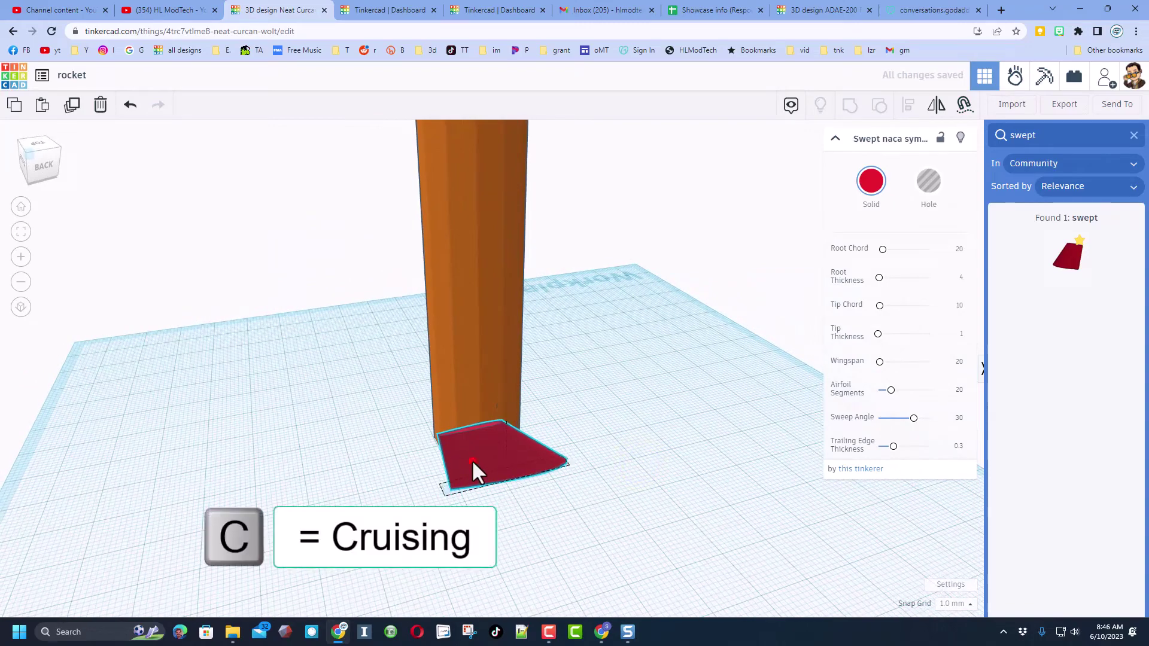
left_click(471, 460)
left_click_drag(472, 460, 487, 385)
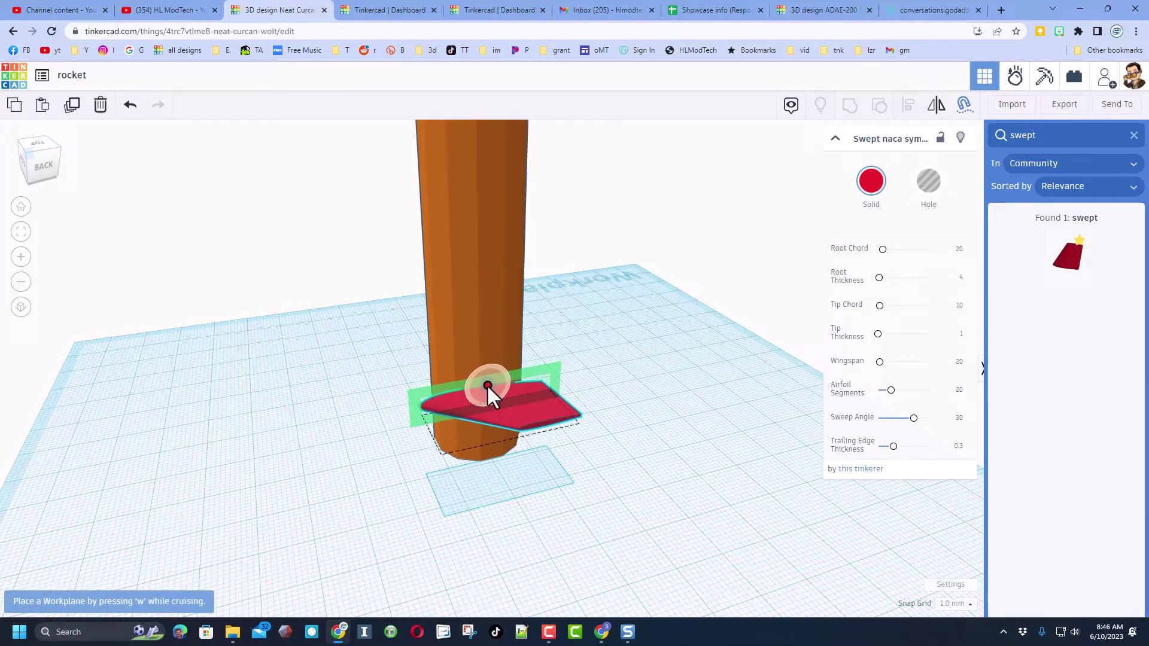
right_click_drag(487, 385, 490, 431)
left_click_drag(490, 431, 464, 352, "shift")
right_click_drag(464, 351, 510, 452)
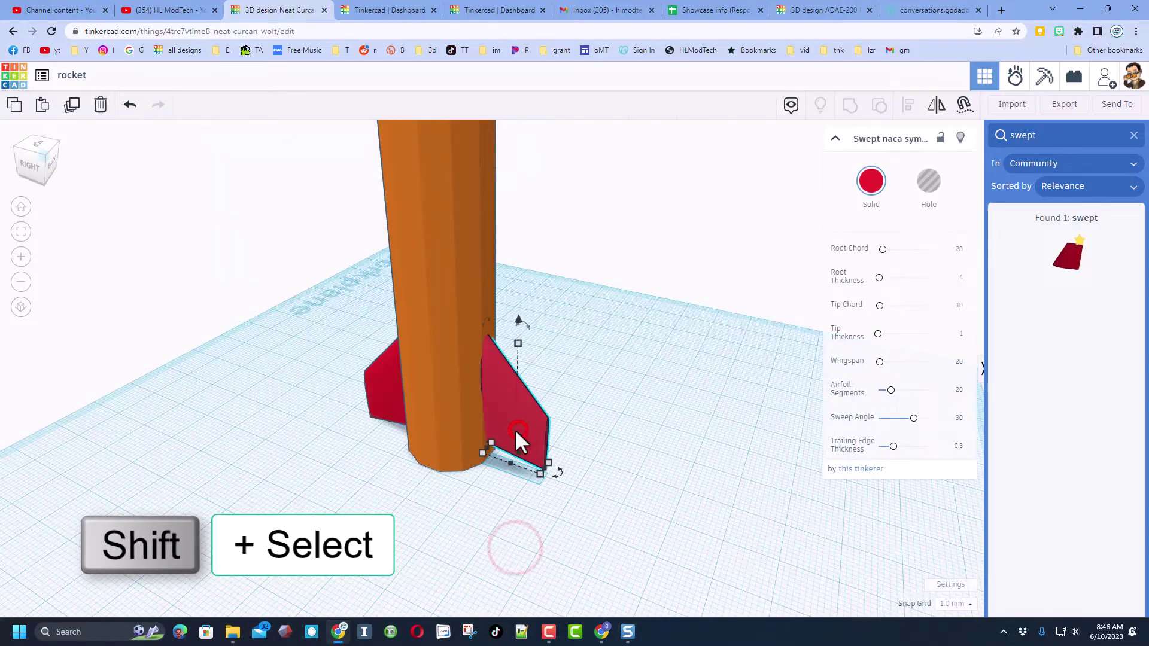
Align the two opposite fins with each other, centred across the cylinder and level at their bottom edges.
left_click(389, 388, "shift")
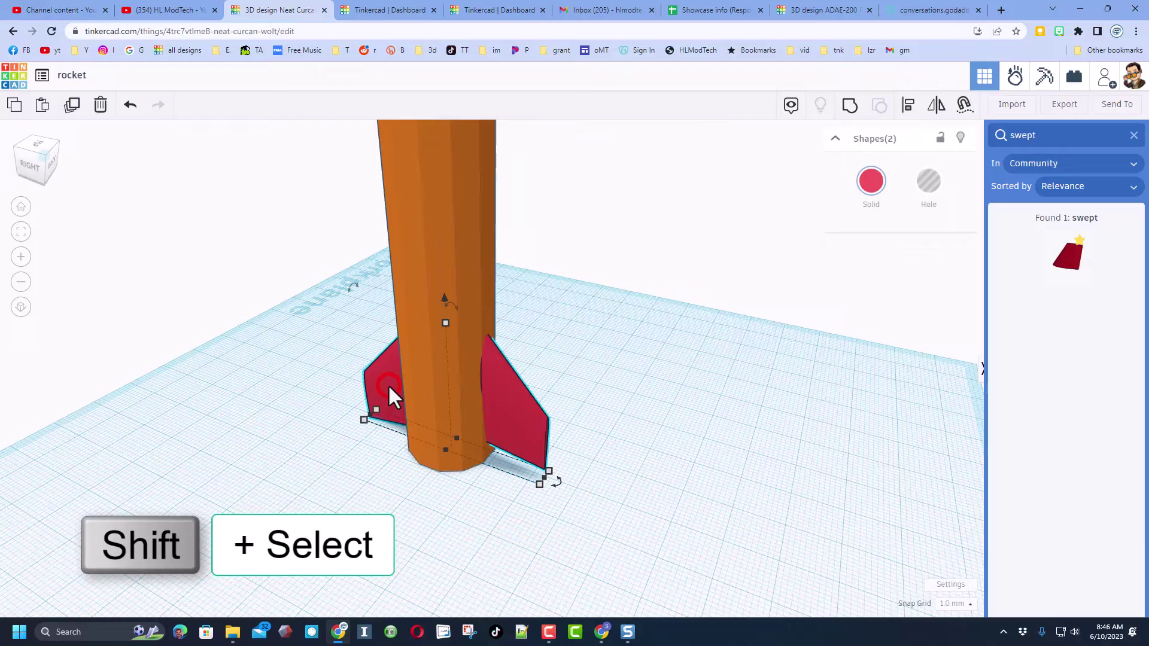
left_click(908, 113)
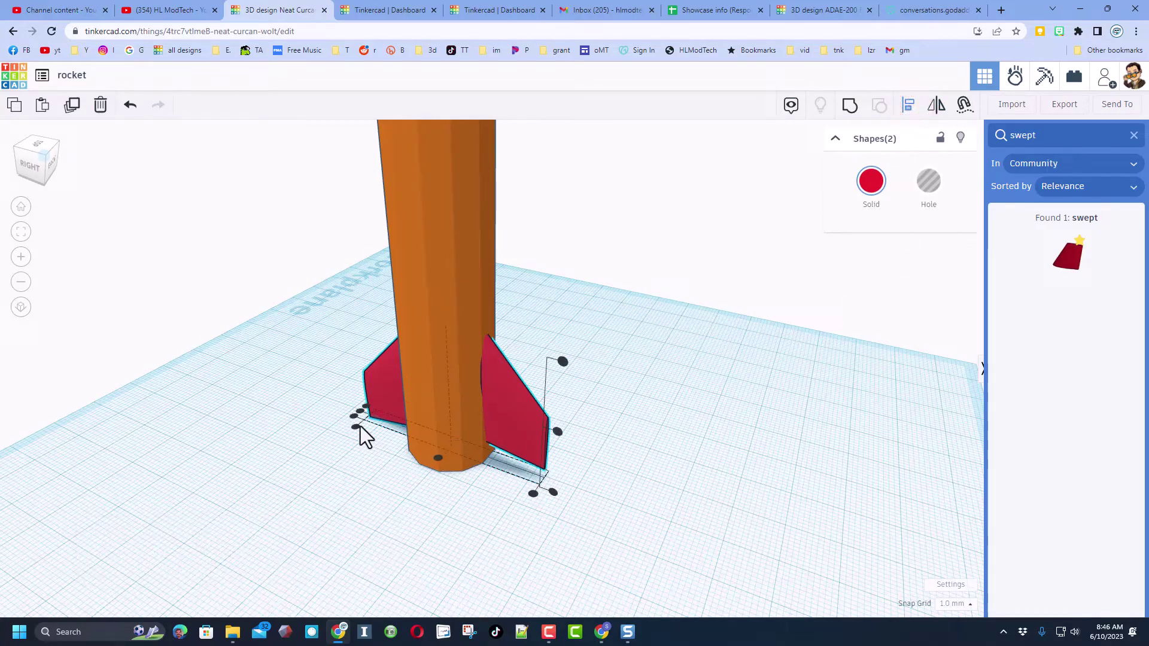
left_click(359, 411)
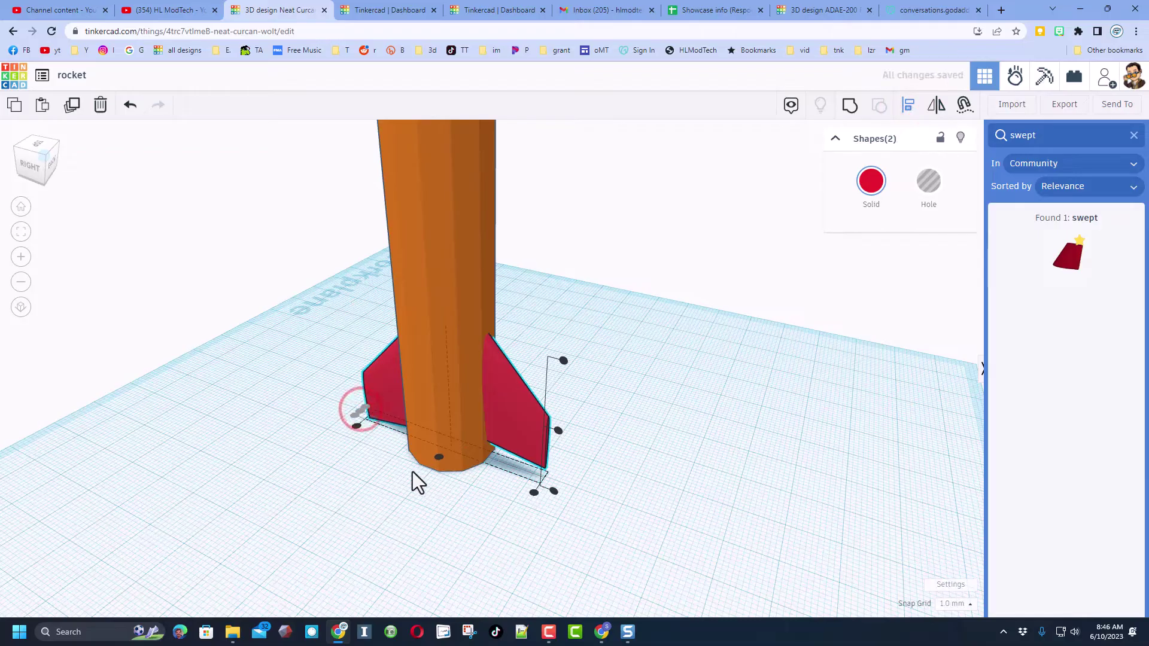
left_click(555, 495)
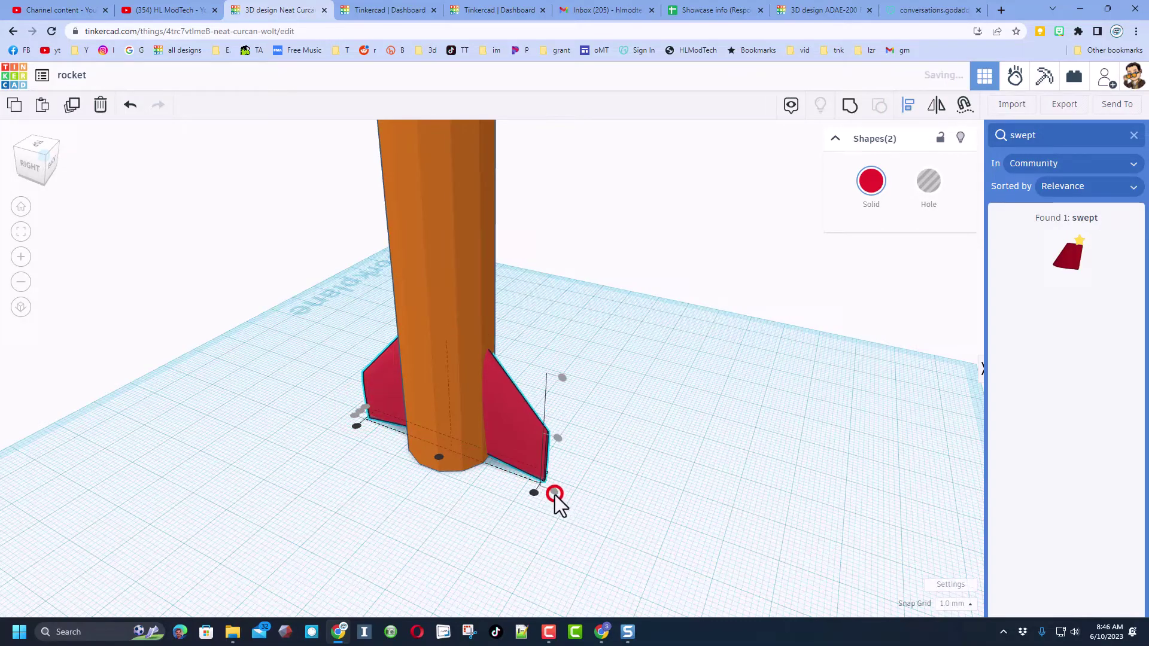
Duplicate the two opposite fins and rotate the copies 90 degrees around the cylinder to make four evenly spaced fins.
right_click_drag(422, 516, 456, 521)
left_click(517, 442, "shift")
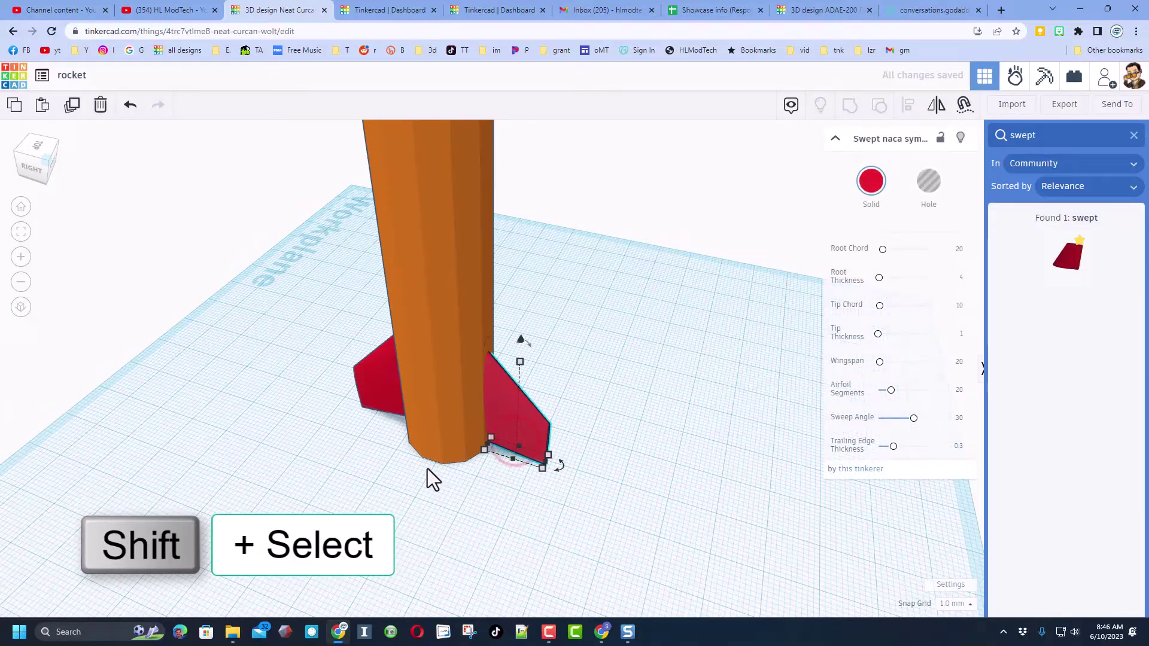
left_click(384, 397, "shift")
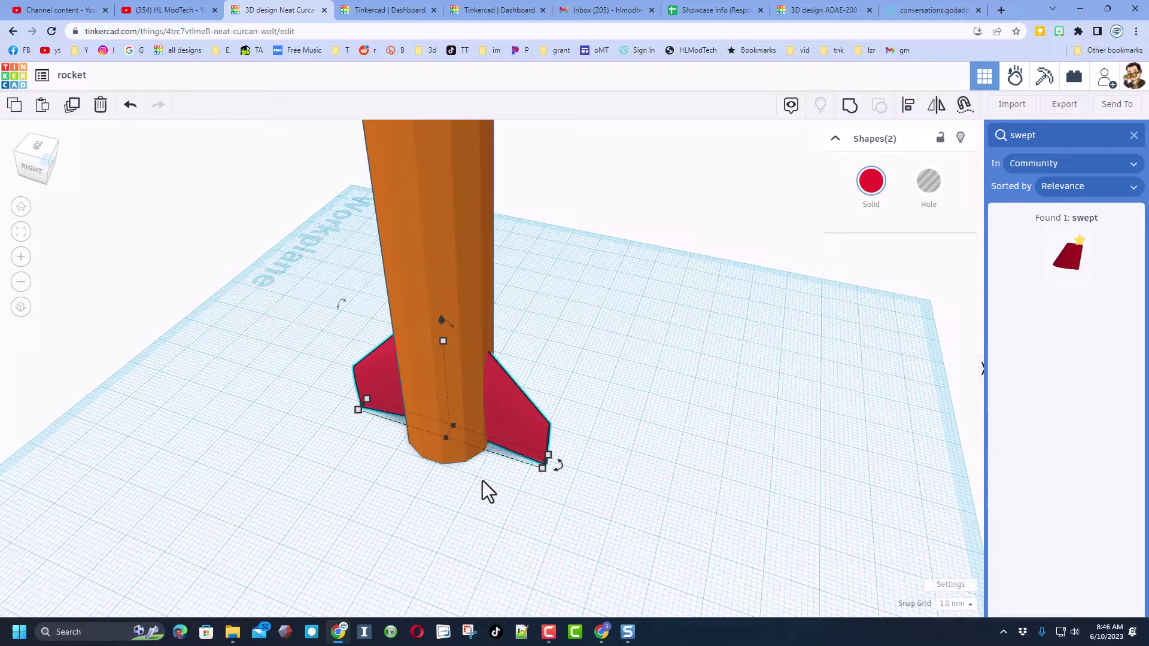
key("ctrl+d")
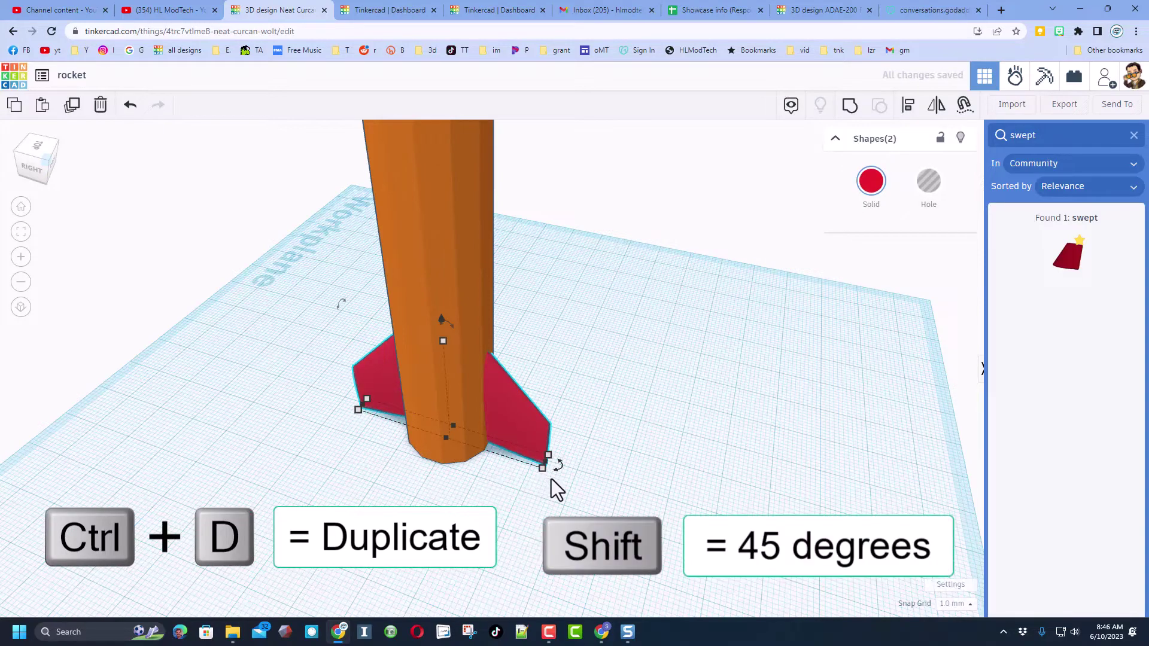
left_click_drag(551, 478, 473, 495, "shift")
left_click(504, 487)
right_click_drag(748, 491, 677, 490)
Recolour the orange cylinder body light grey using a preset colour.
left_click(475, 368)
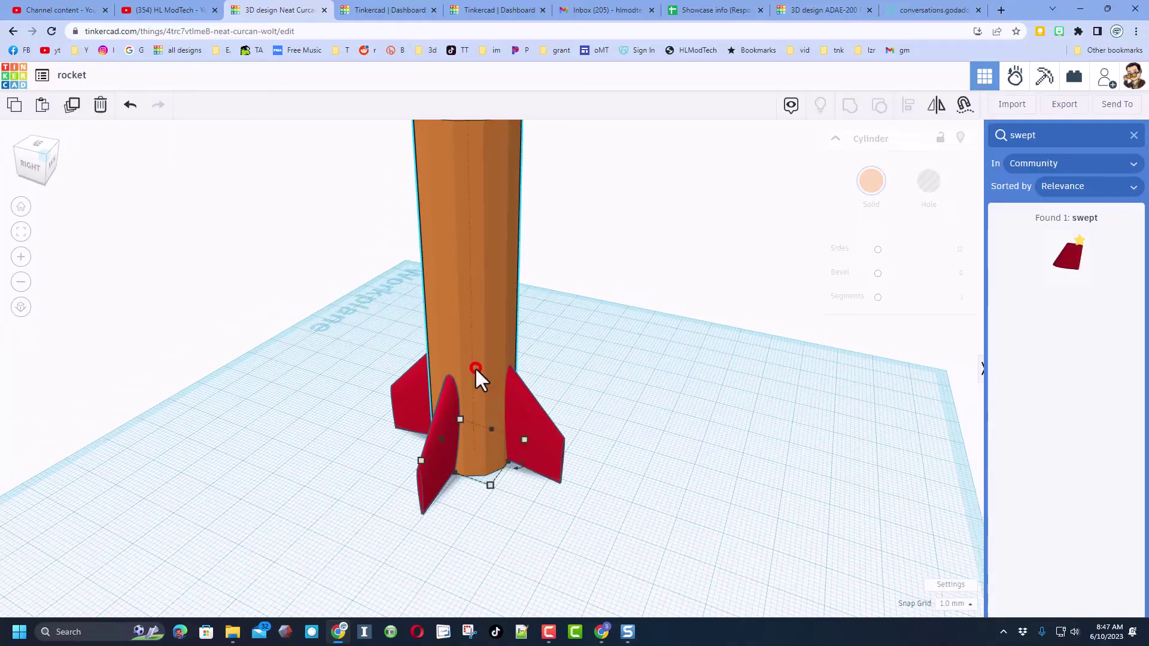
left_click(870, 186)
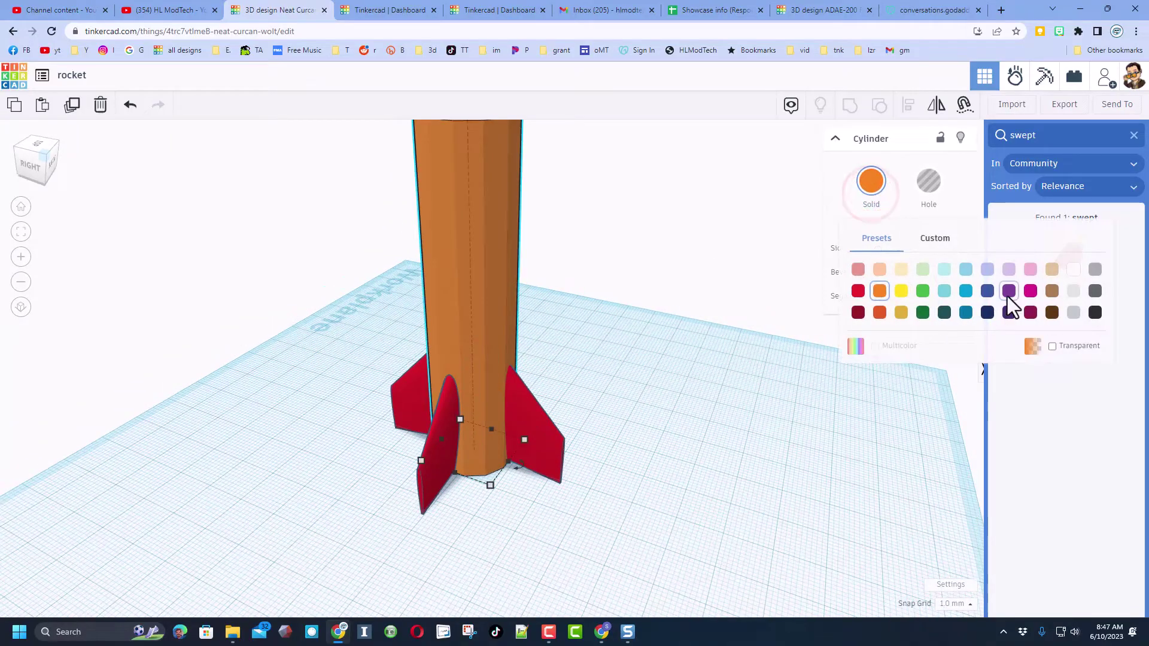
left_click(1073, 292)
right_click_drag(474, 492, 691, 486)
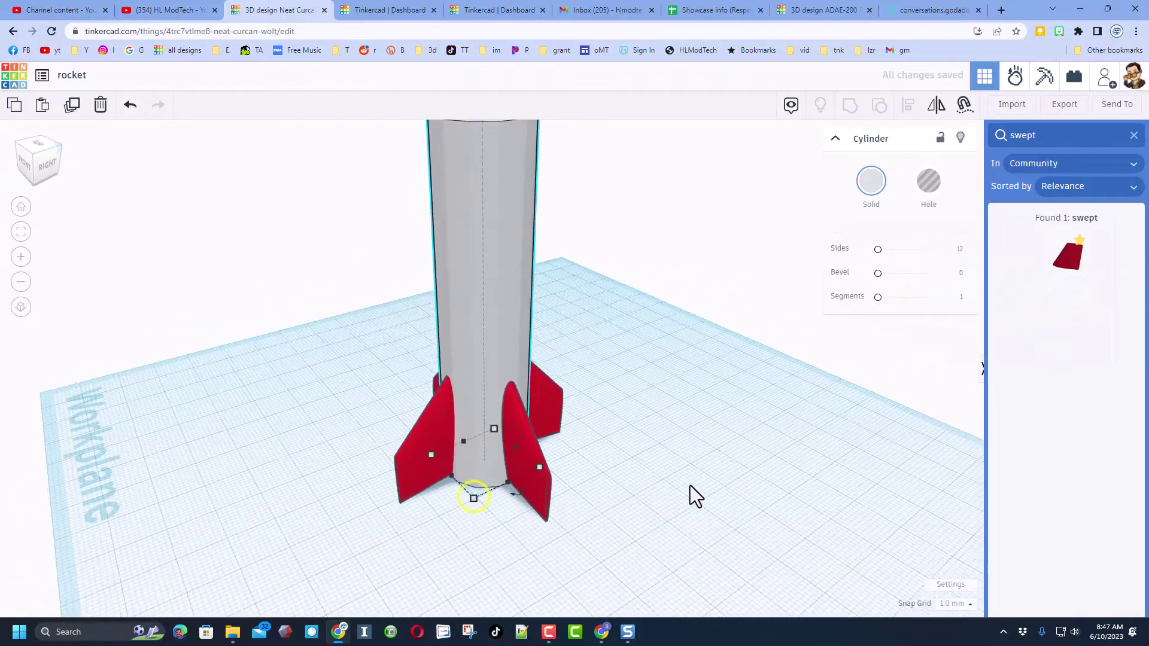
left_click(690, 483)
Hide the cylinder body and recolour all four fins with the medium blue preset.
left_click(499, 332)
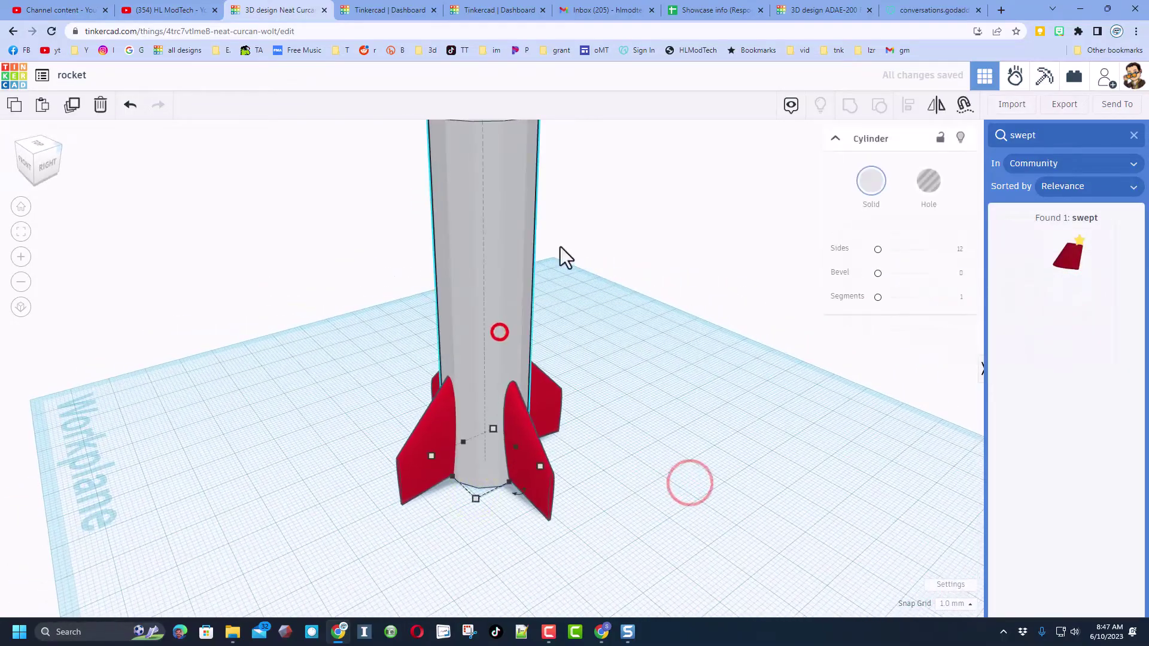
left_click(955, 136)
left_click_drag(236, 311, 620, 528)
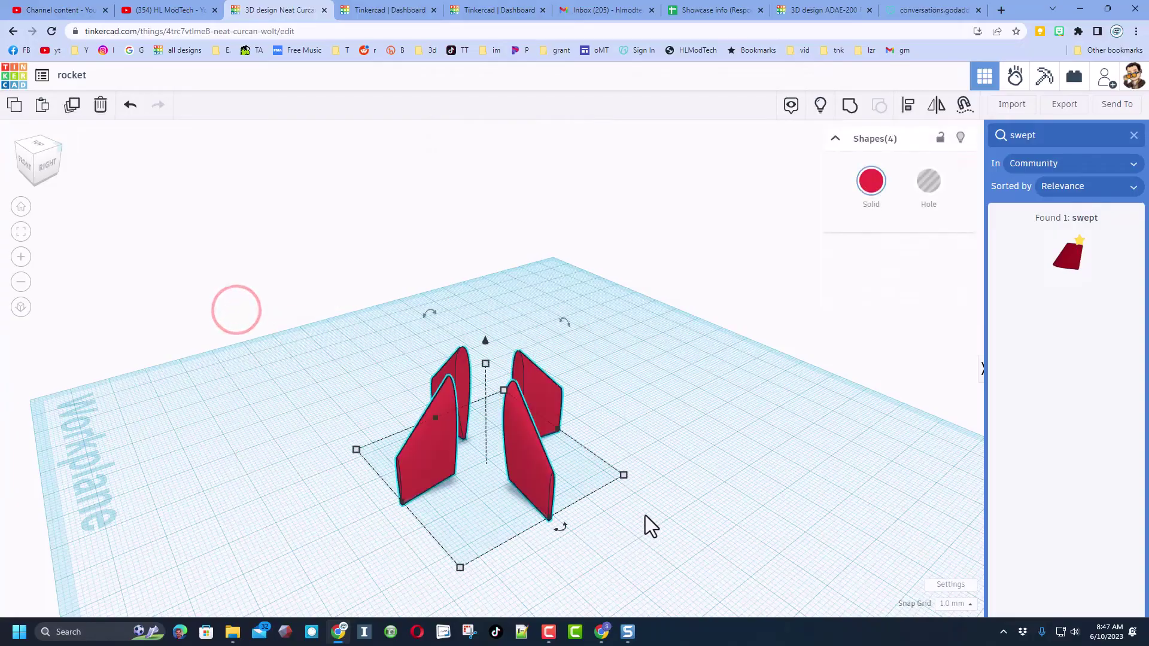
left_click(871, 181)
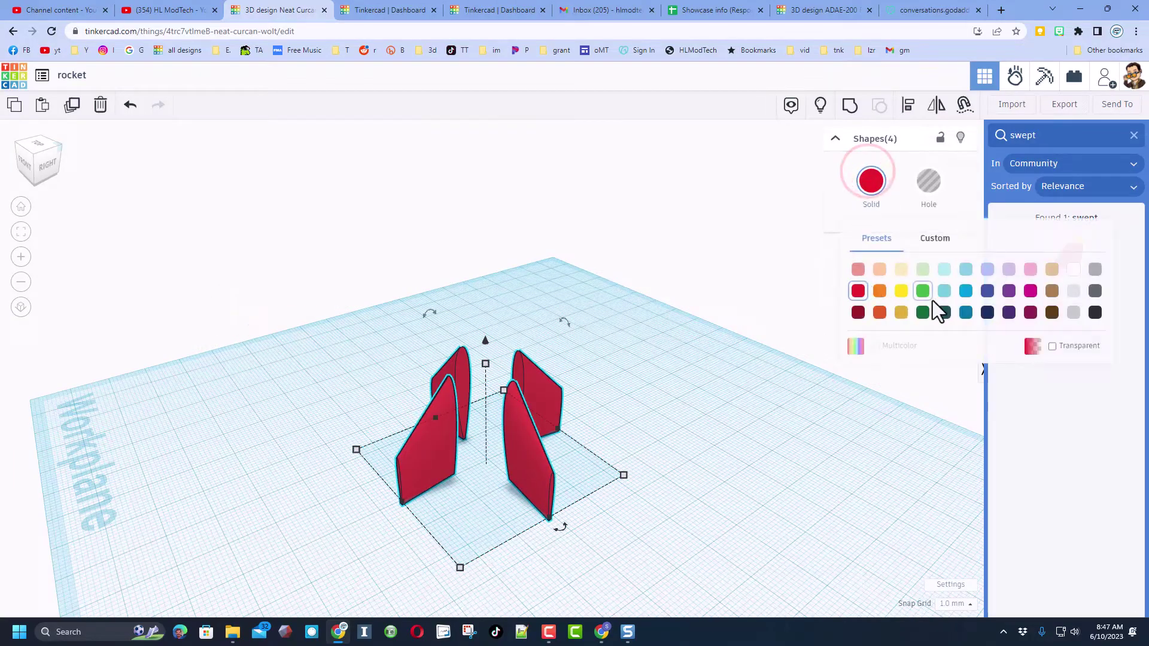
left_click(987, 290)
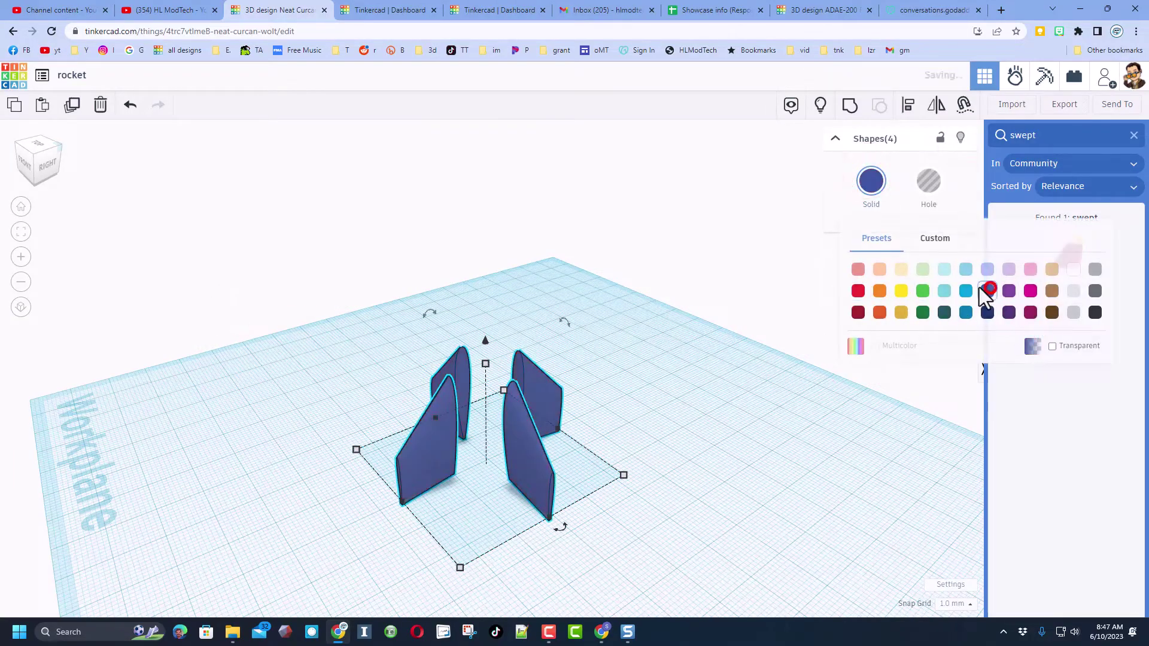
Brighten the four fins to the custom blue 144eff and show the hidden cylinder again.
left_click(871, 181)
left_click(933, 238)
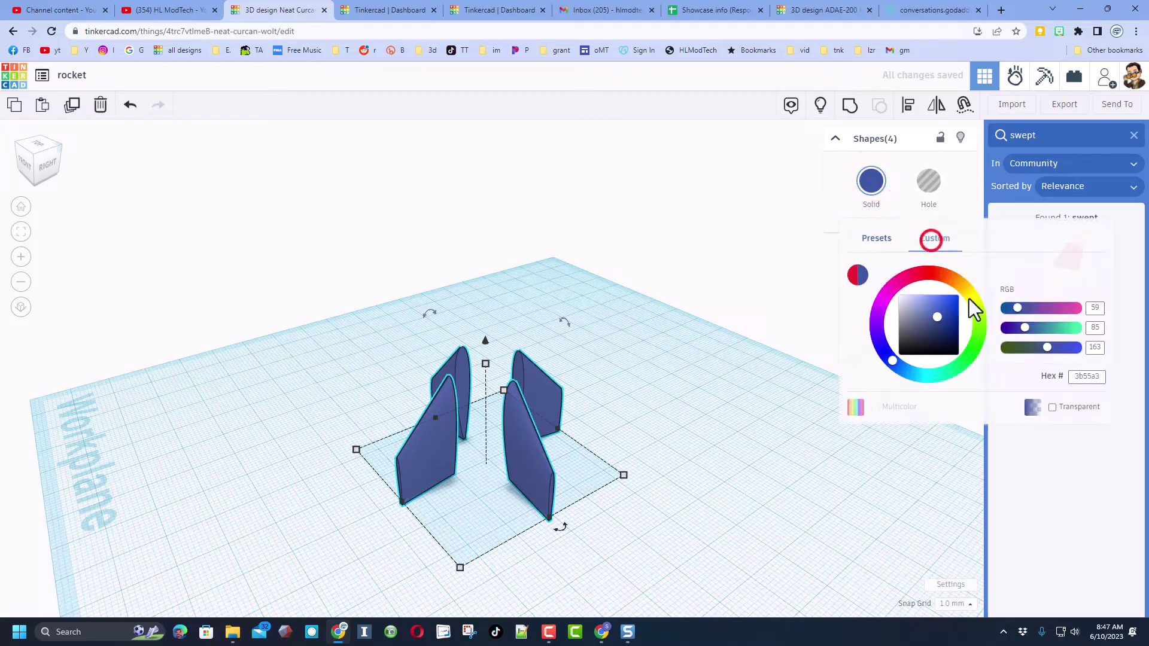
left_click(938, 315)
left_click(895, 362)
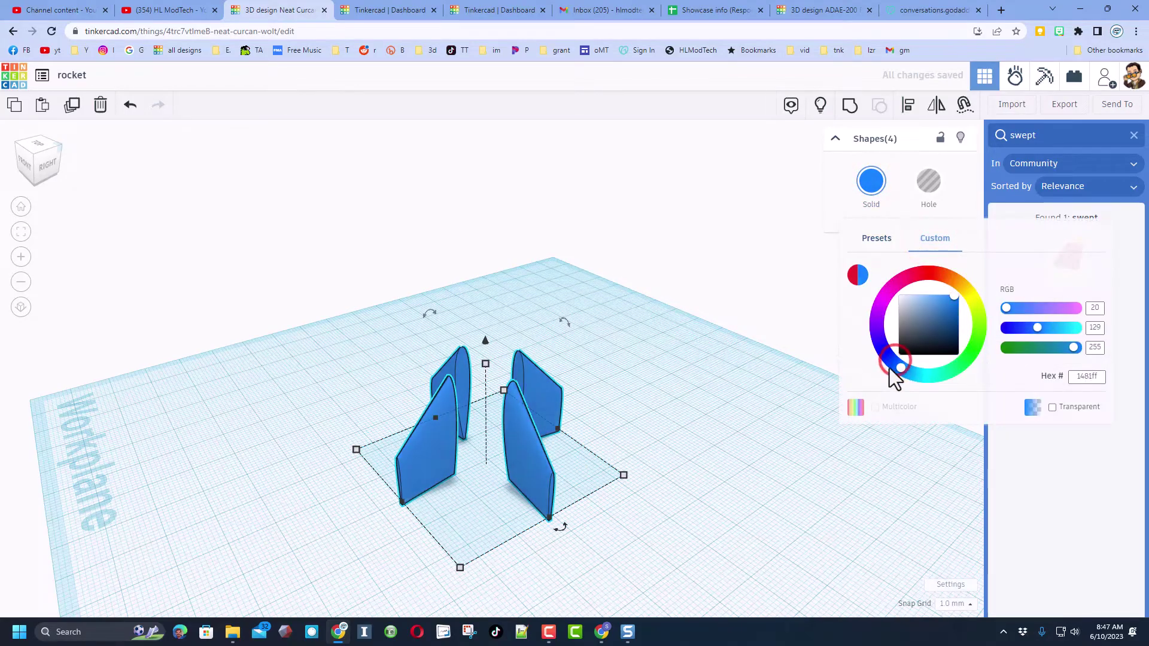
left_click_drag(887, 368, 879, 366)
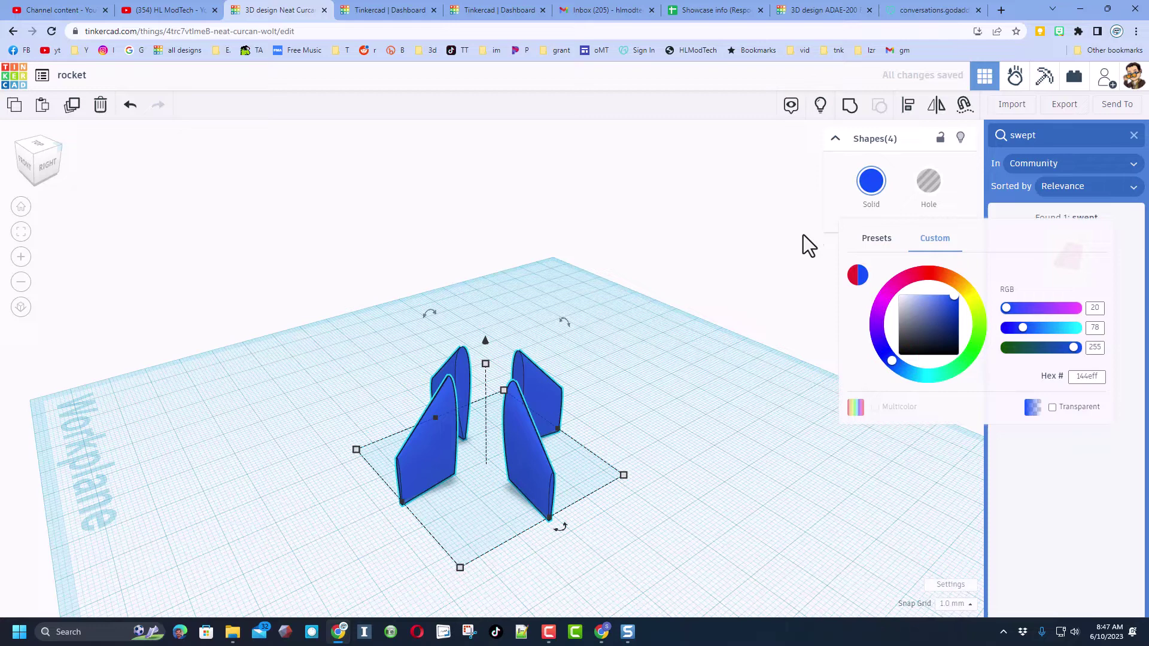
left_click(820, 105)
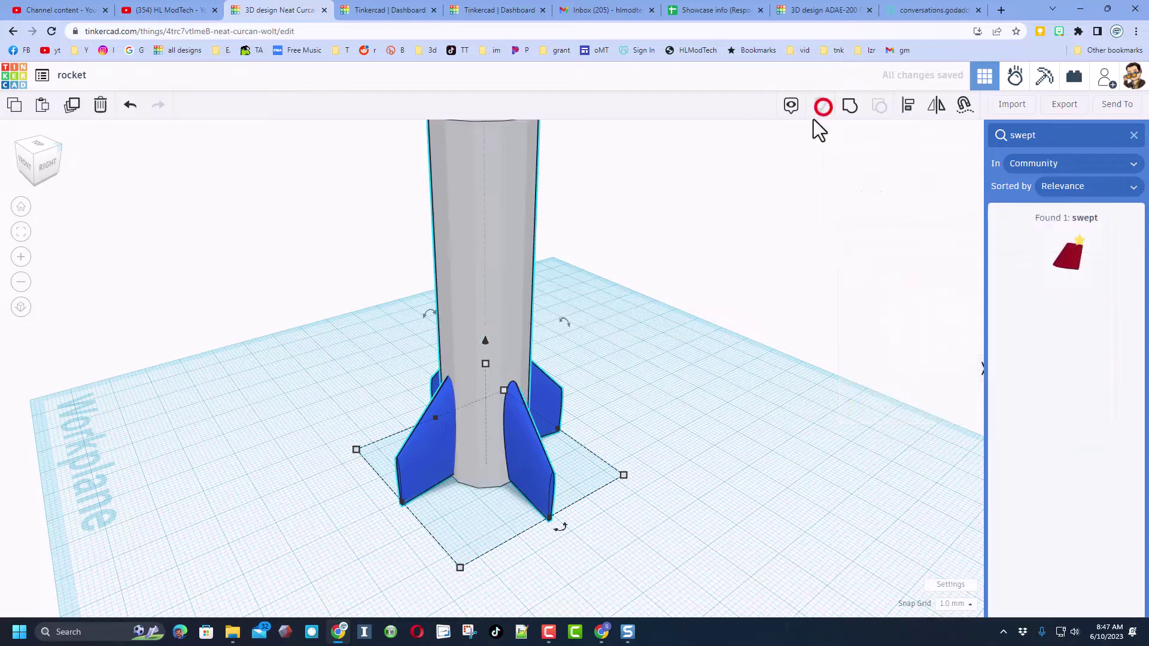
left_click(629, 303)
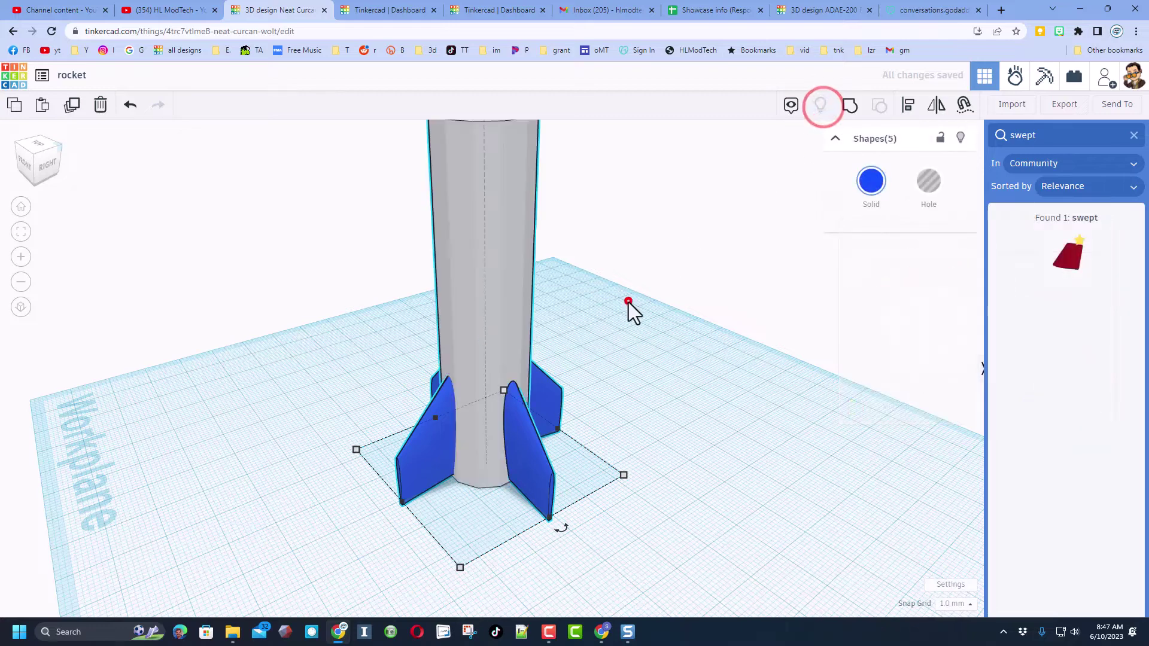
Increase the cylinder body's sides to 64 to make it smoothly round.
left_click(474, 286)
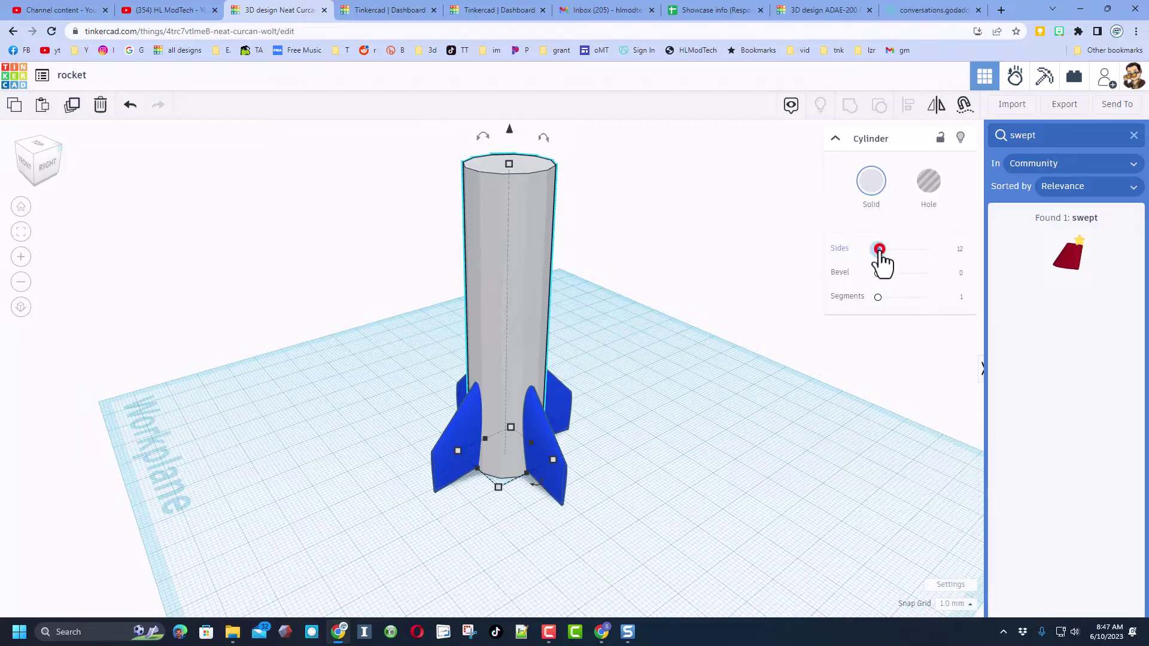
left_click_drag(879, 250, 972, 263)
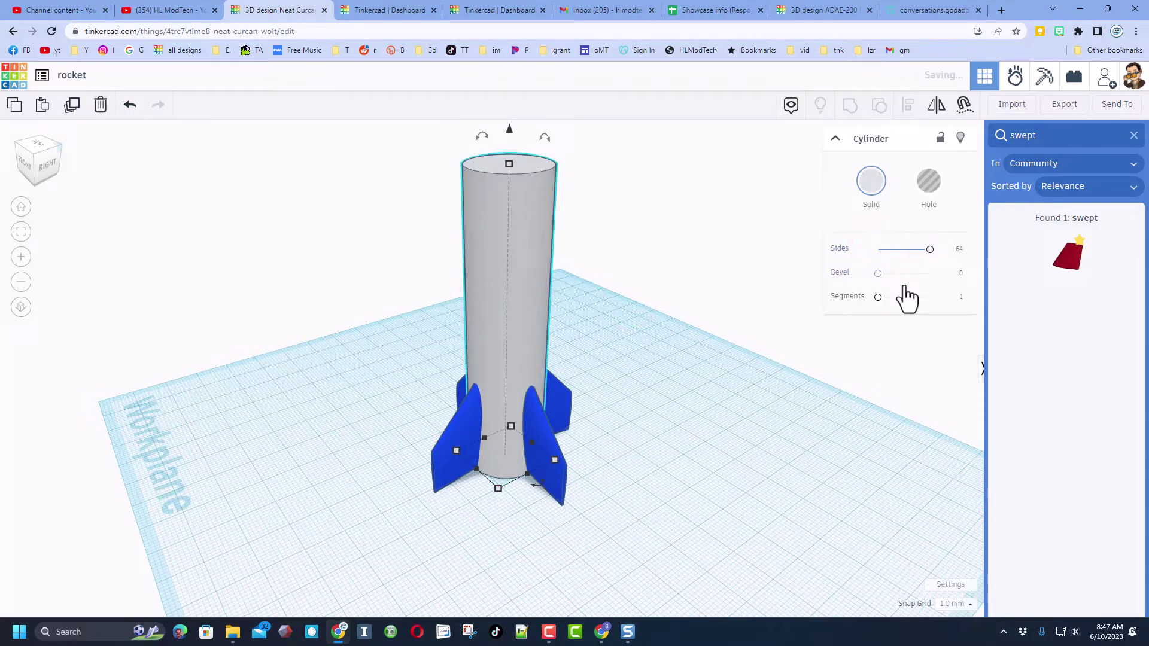
left_click(590, 339)
right_click_drag(654, 274, 962, 171)
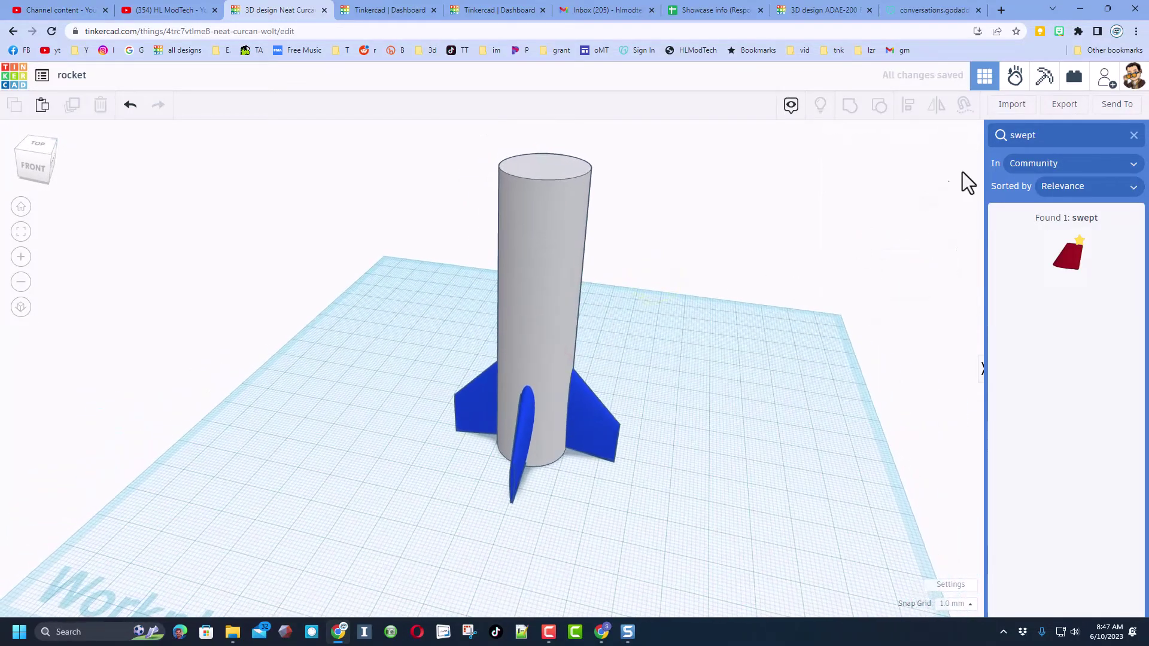
Clear the shape search, place a Paraboloid nose cone on the cylinder's top face and raise its height to 24 mm.
left_click(1134, 135)
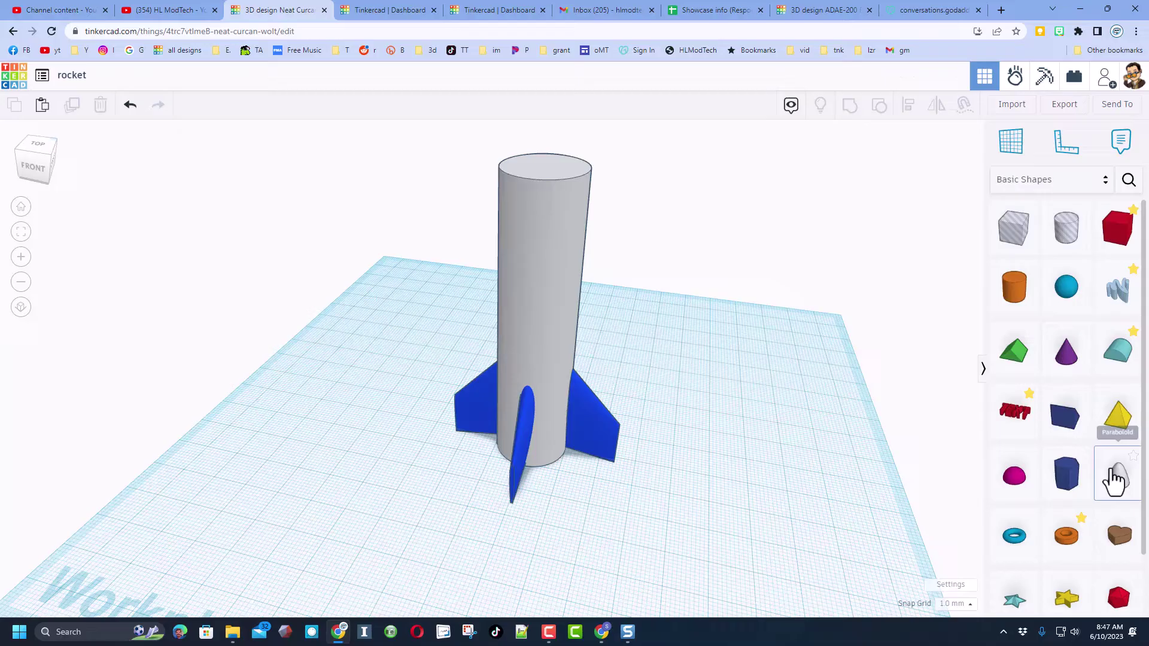
left_click_drag(1114, 479, 544, 170)
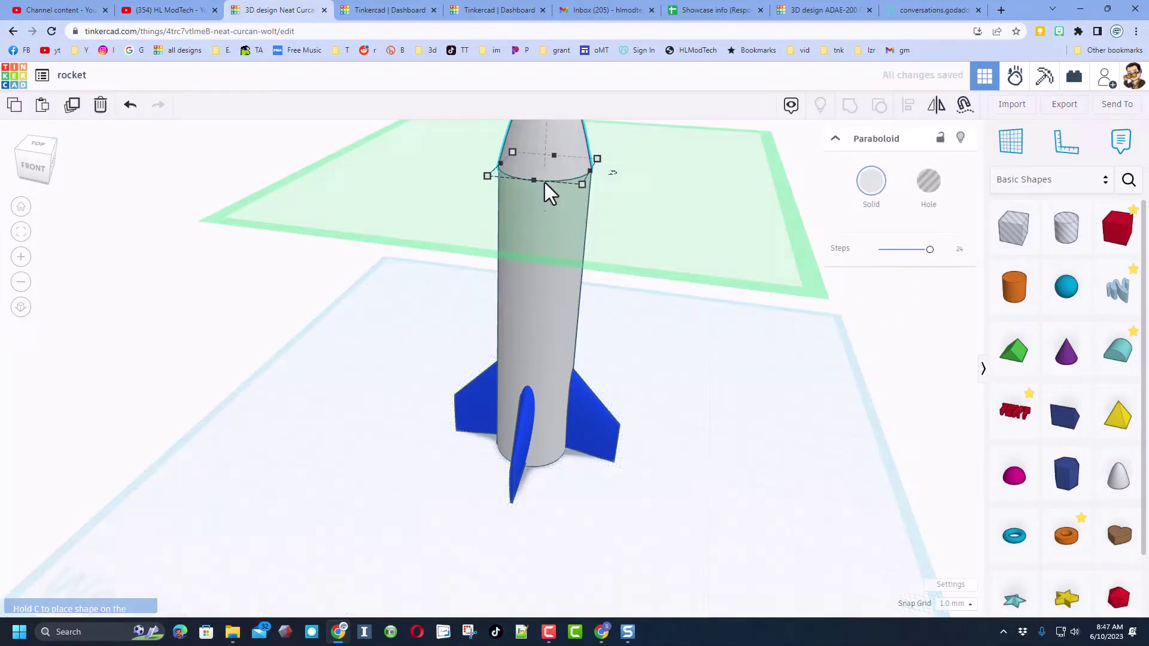
scroll(545, 276, "down", 5)
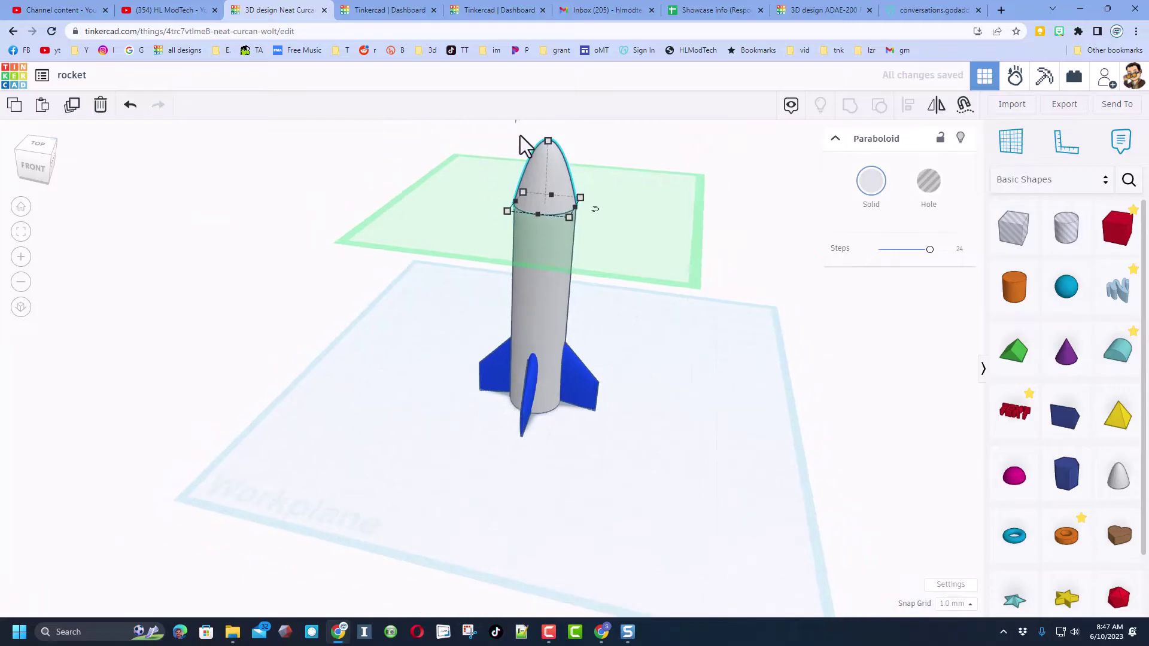
left_click_drag(549, 141, 549, 128)
Give the paraboloid nose cone a custom, fully saturated bright red colour.
left_click(871, 187)
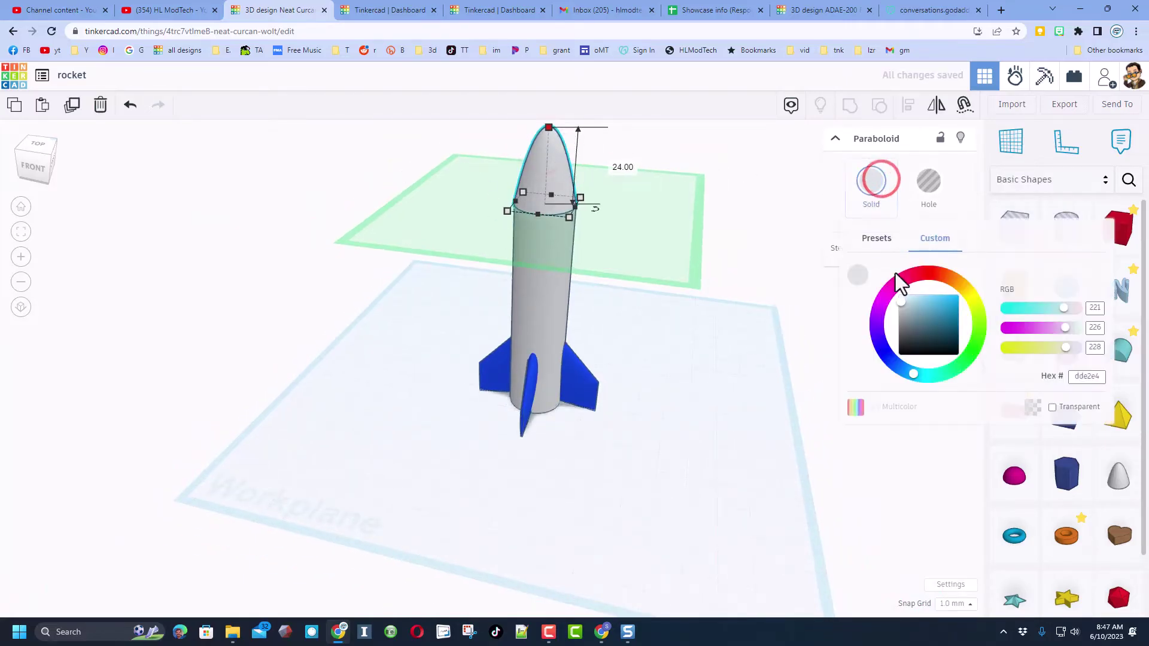
mouse_move(892, 292)
left_mouse_down()
mouse_move(905, 295)
mouse_move(921, 273)
left_mouse_up()
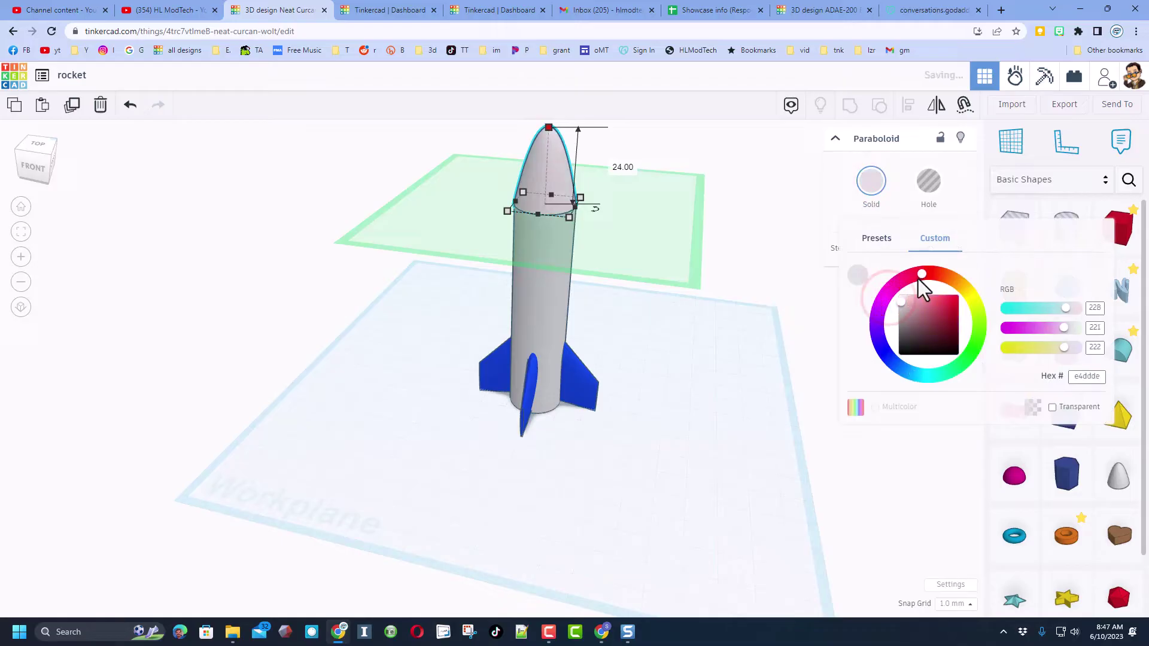
left_click_drag(951, 317, 960, 295)
left_click(637, 299)
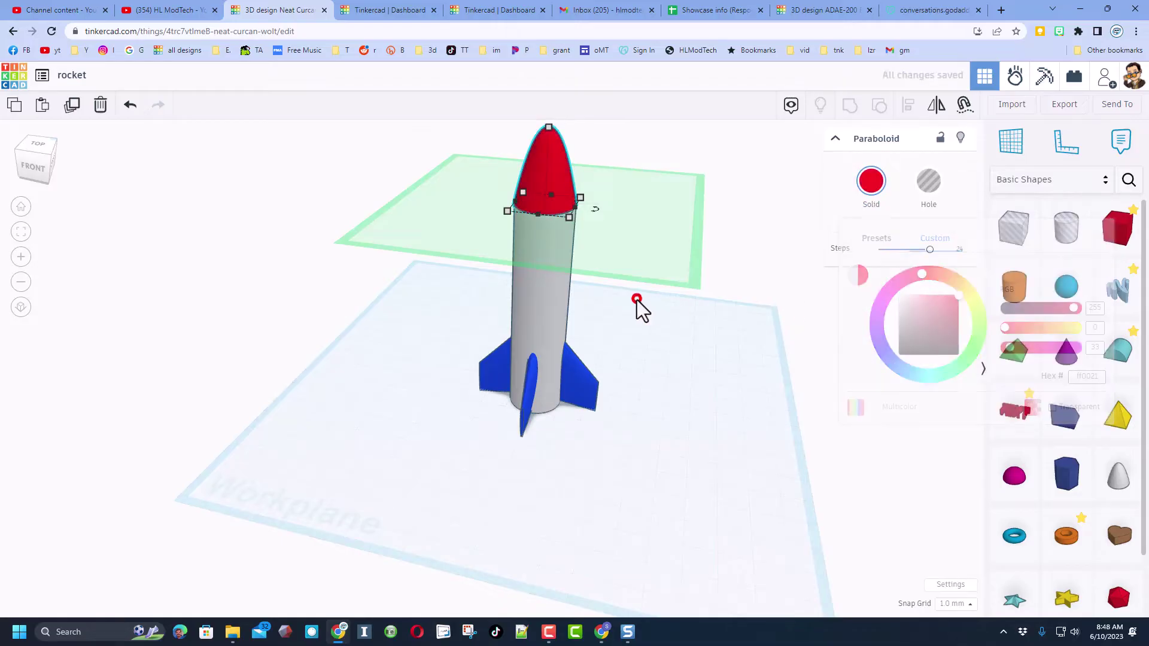
Align the nose cone to the cylinder body, centred in both horizontal directions with the cylinder as the fixed reference.
left_click_drag(434, 167, 620, 267)
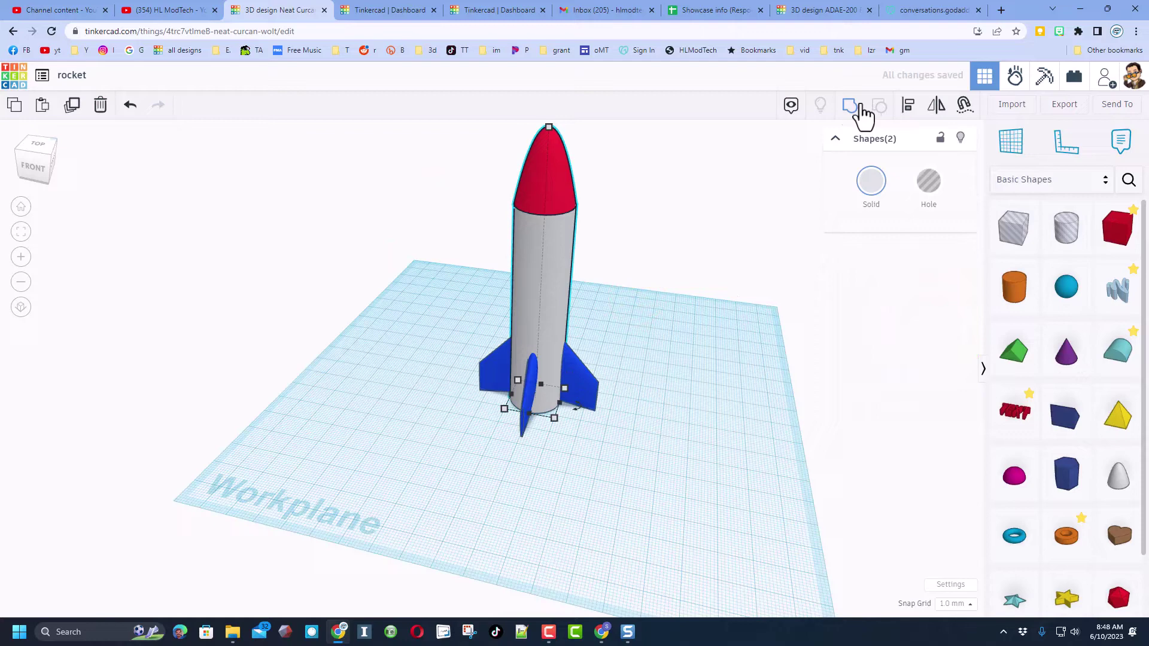
left_click(910, 105)
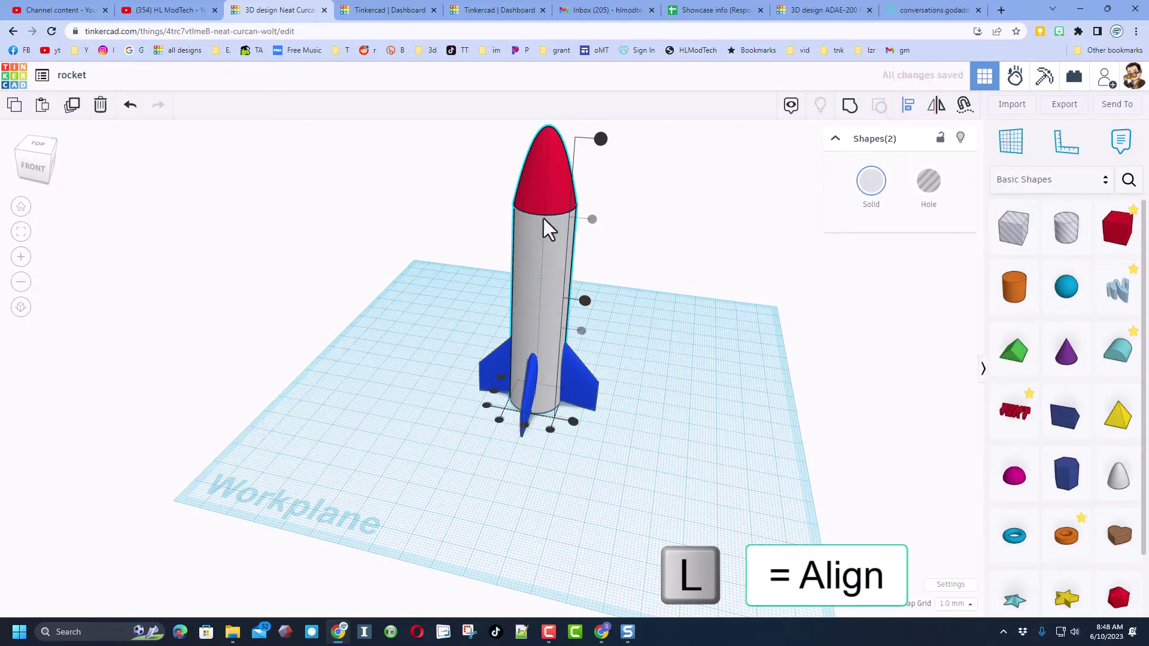
left_click(543, 248)
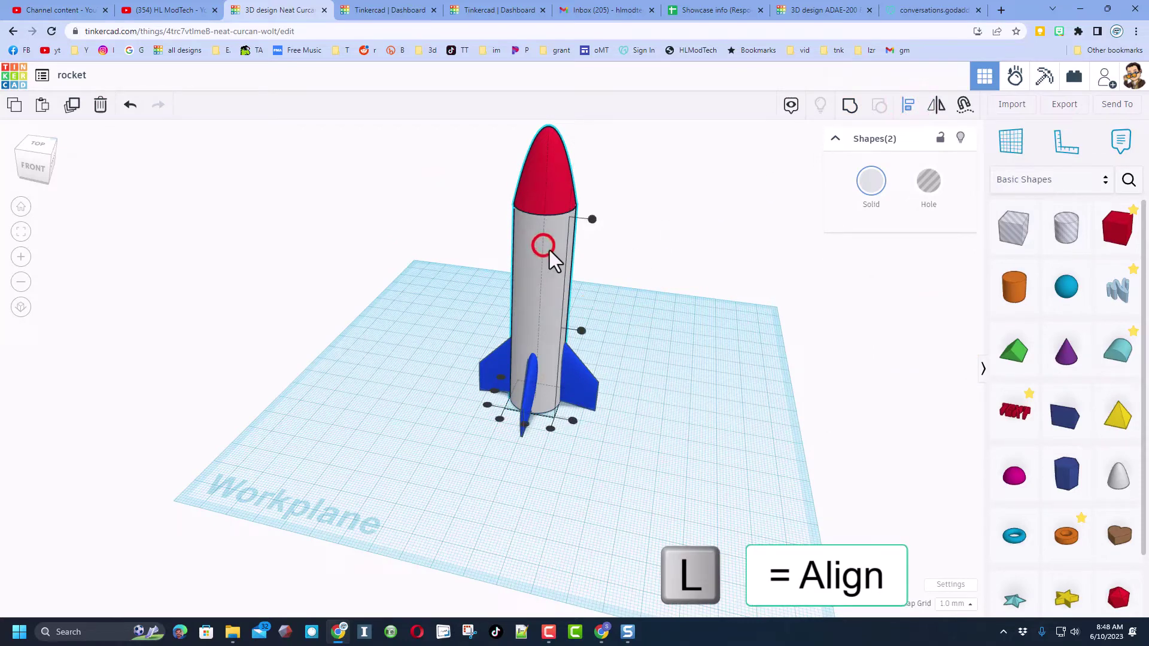
left_click(524, 425)
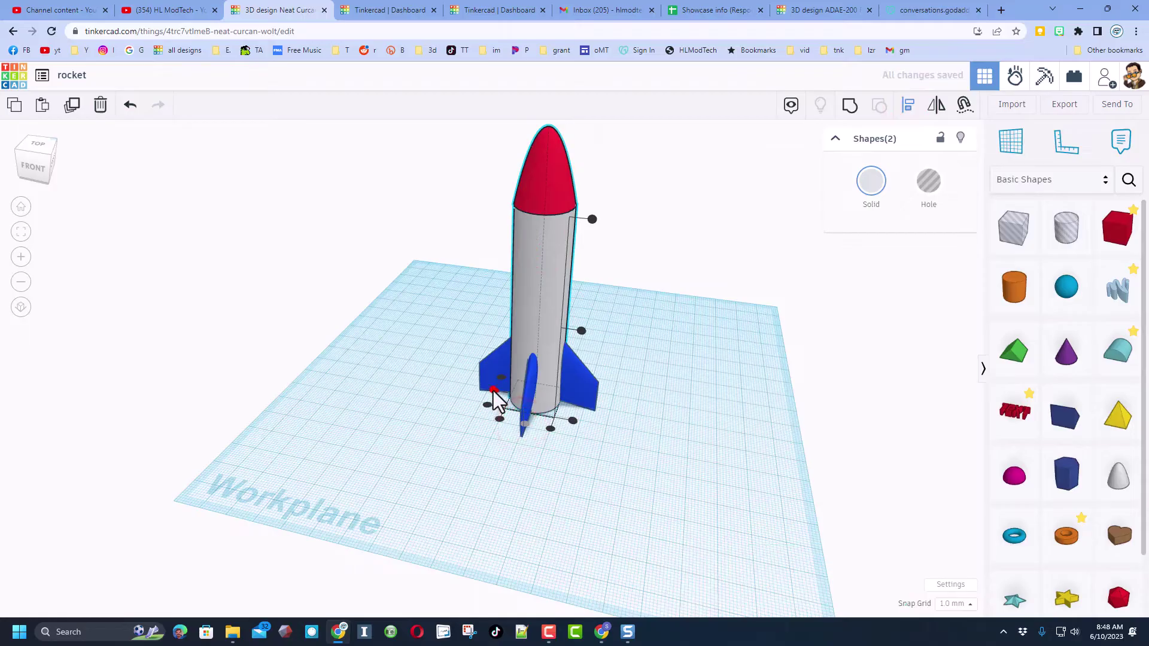
left_click(494, 390)
left_click(407, 387)
right_click_drag(726, 390, 669, 375)
Change the workspace background to the pale periwinkle preset and turn off the grid.
left_click(946, 589)
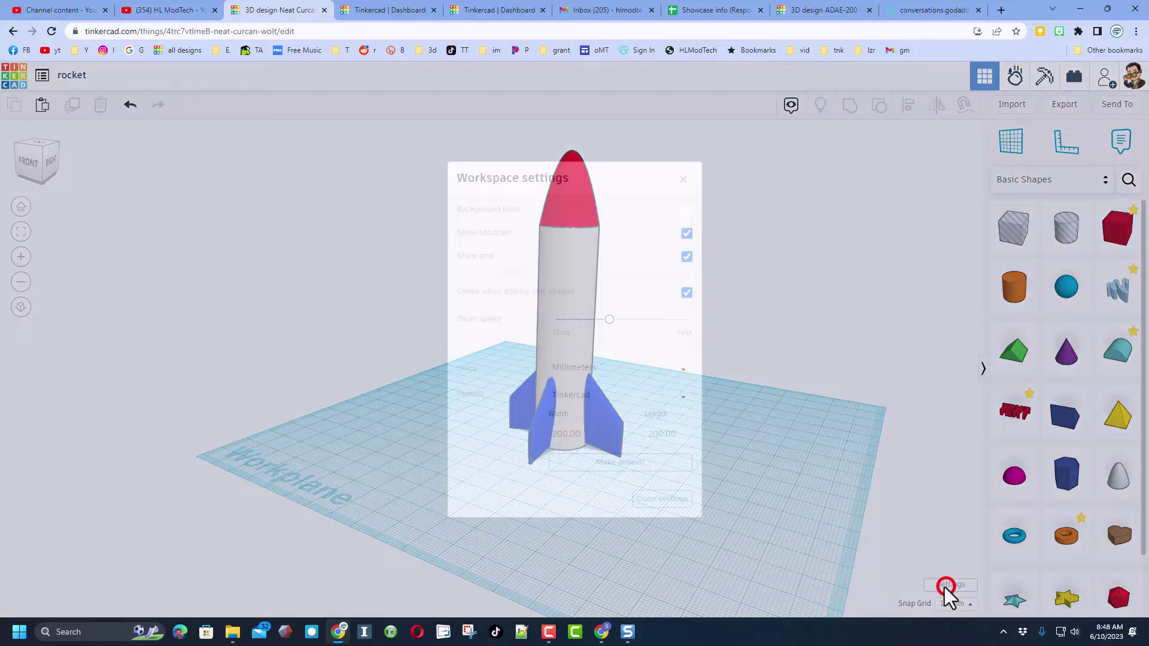
left_click(685, 215)
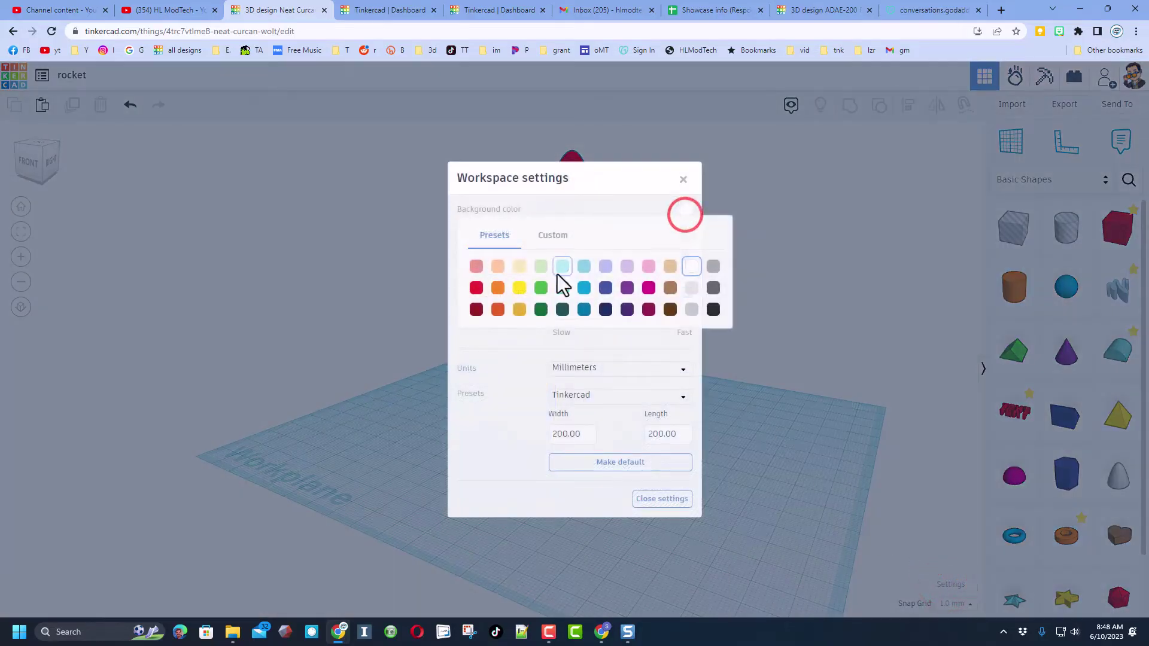
left_click(606, 267)
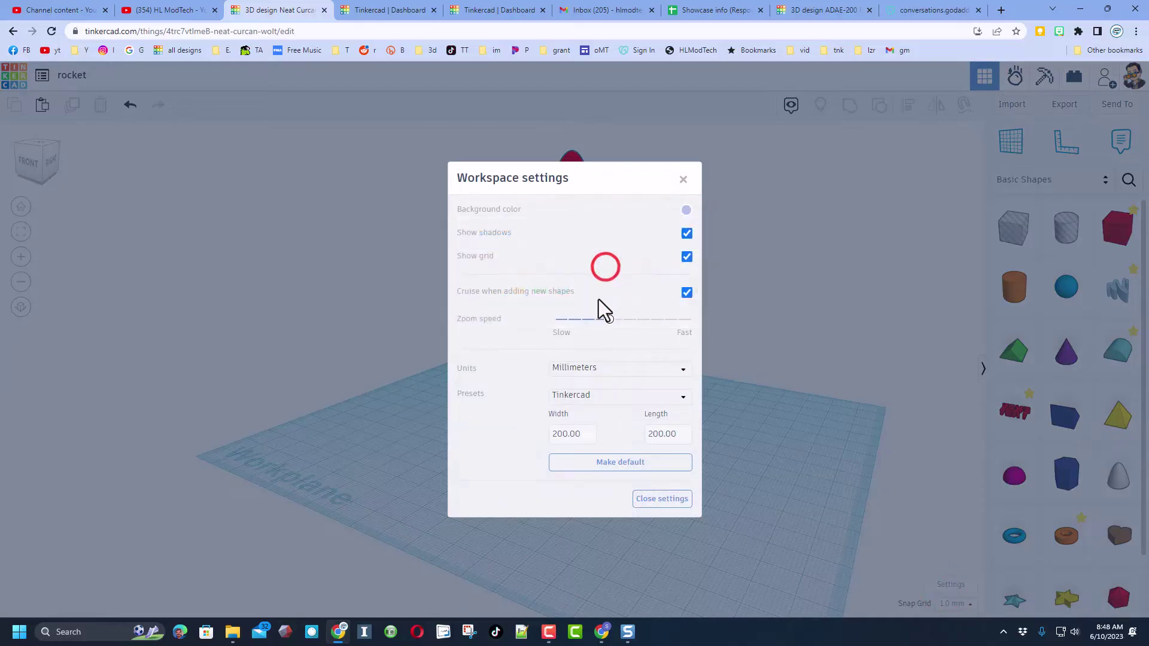
left_click(688, 258)
left_click(756, 329)
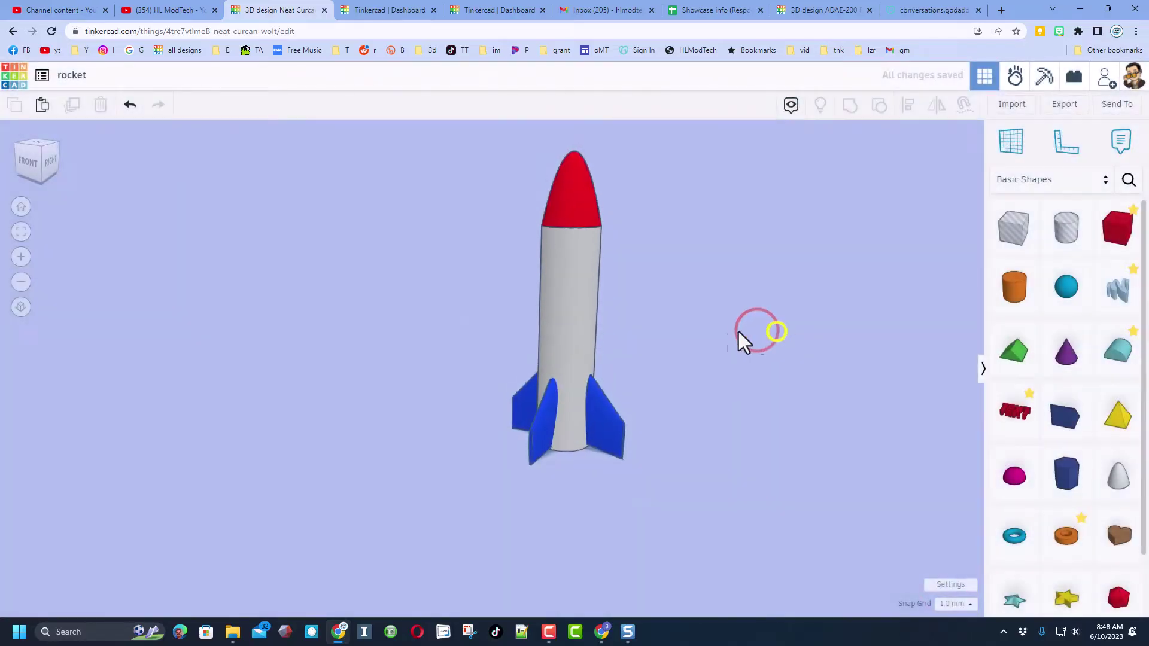
mouse_move(738, 333)
right_mouse_down()
mouse_move(669, 333)
mouse_move(772, 317)
mouse_move(777, 329)
mouse_move(768, 303)
mouse_move(722, 339)
right_mouse_up()
right_click_drag(750, 377, 772, 386)
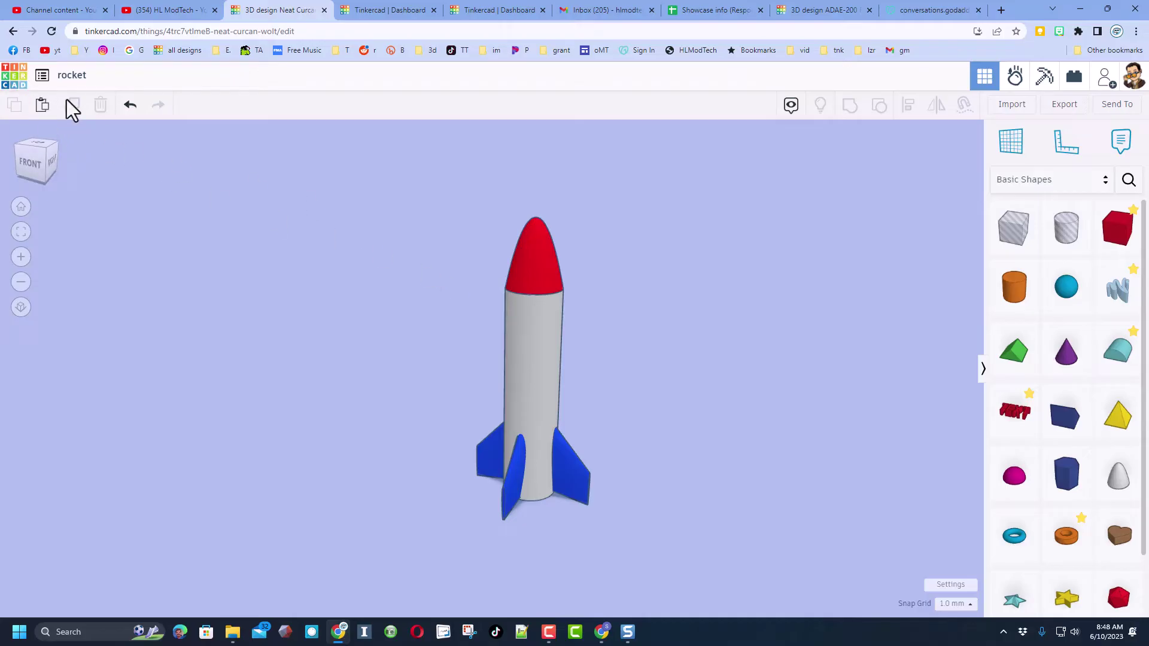
Return to the designs dashboard and open the rocket design's details.
left_click(12, 78)
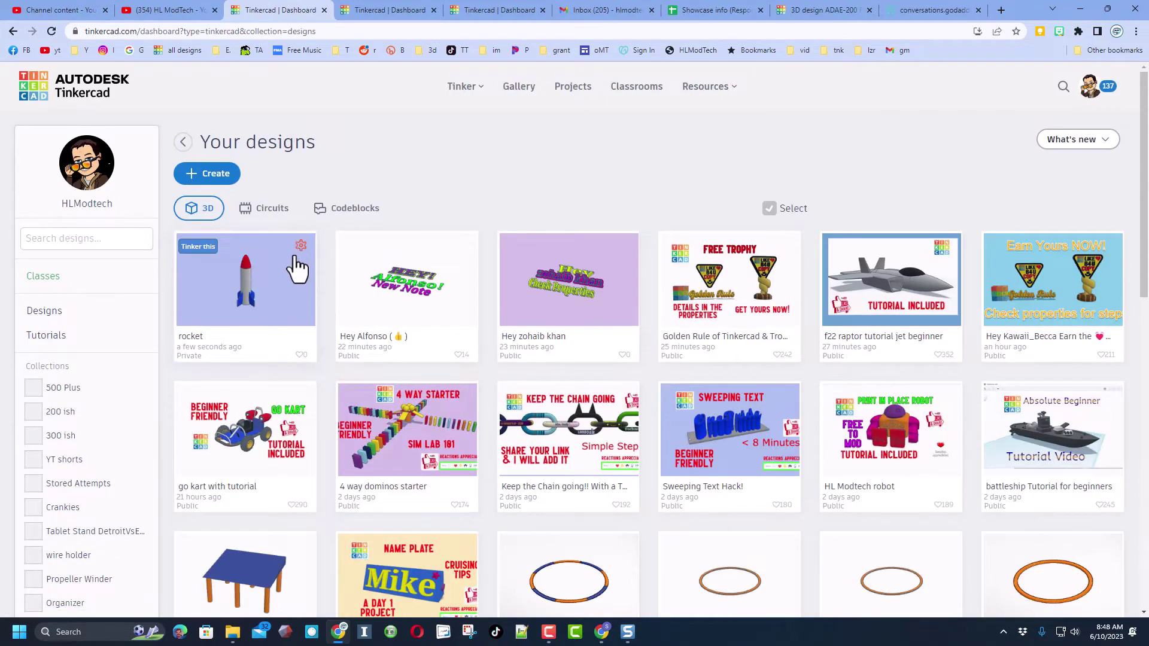
left_click(298, 248)
left_click(254, 252)
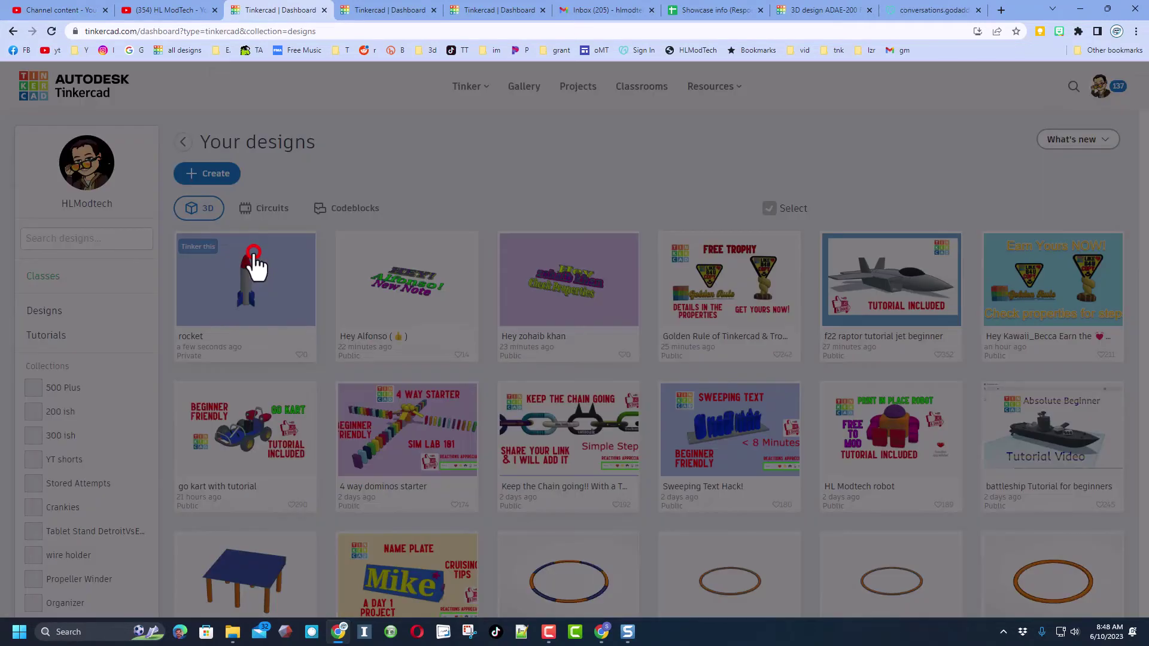
Rename the design as "rocket tutorial" and add the tags rocket and instant rocket.
left_click(461, 185)
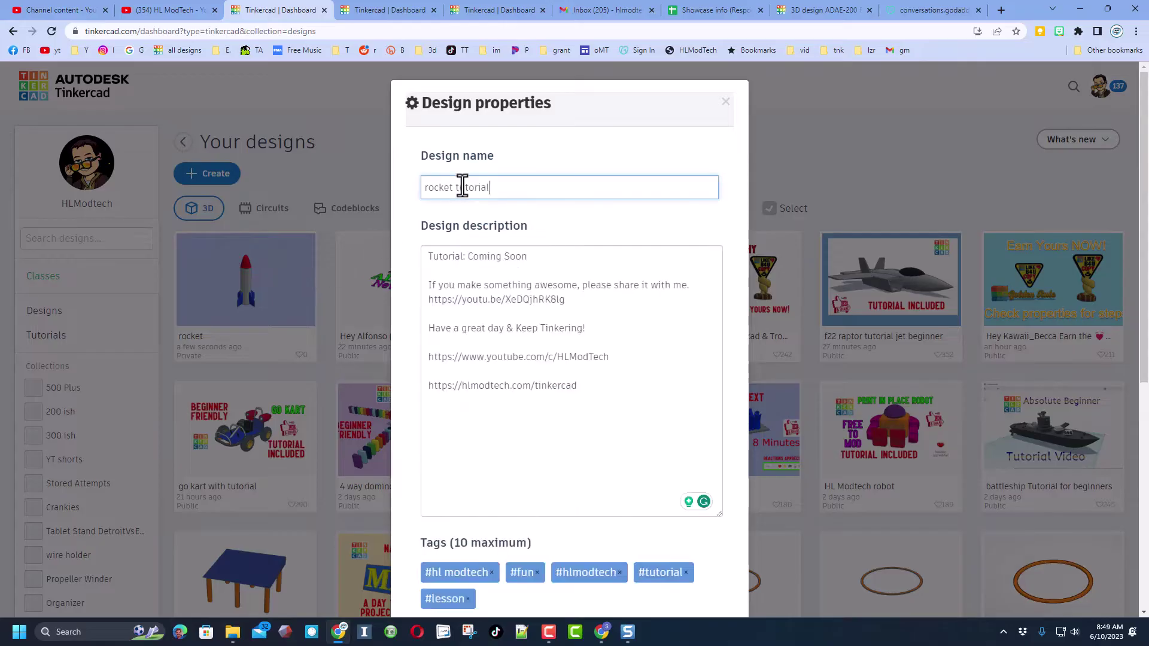
type("tutori")
scroll(599, 400, "down", 4)
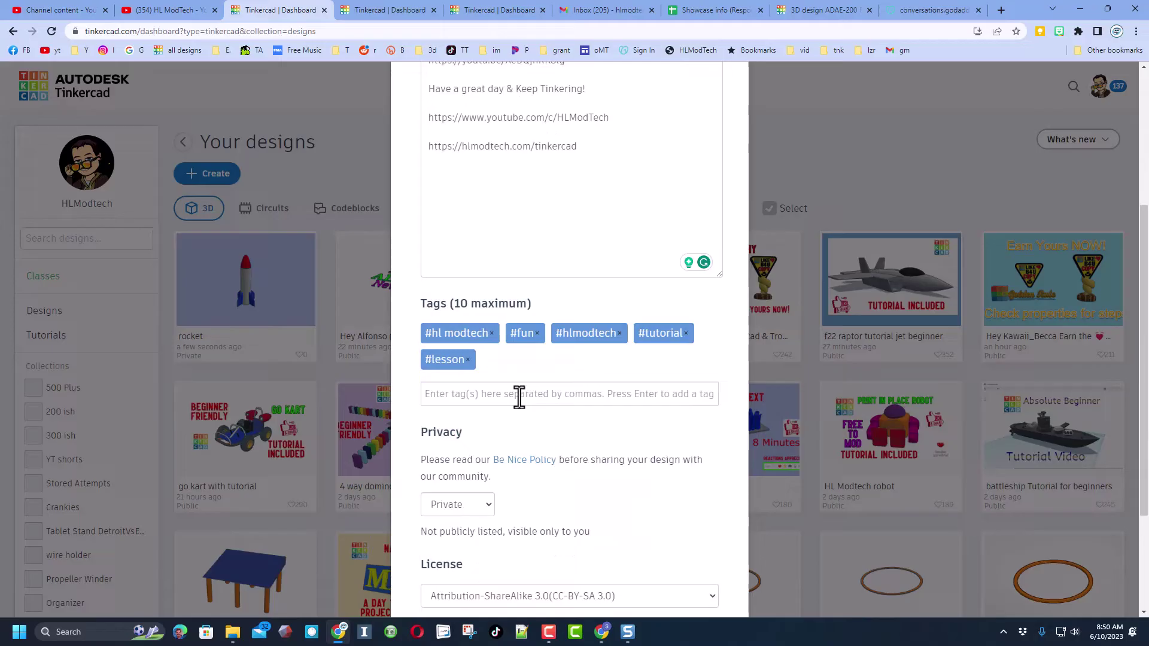
left_click(519, 396)
type("rocket, instant rocket")
key("Return")
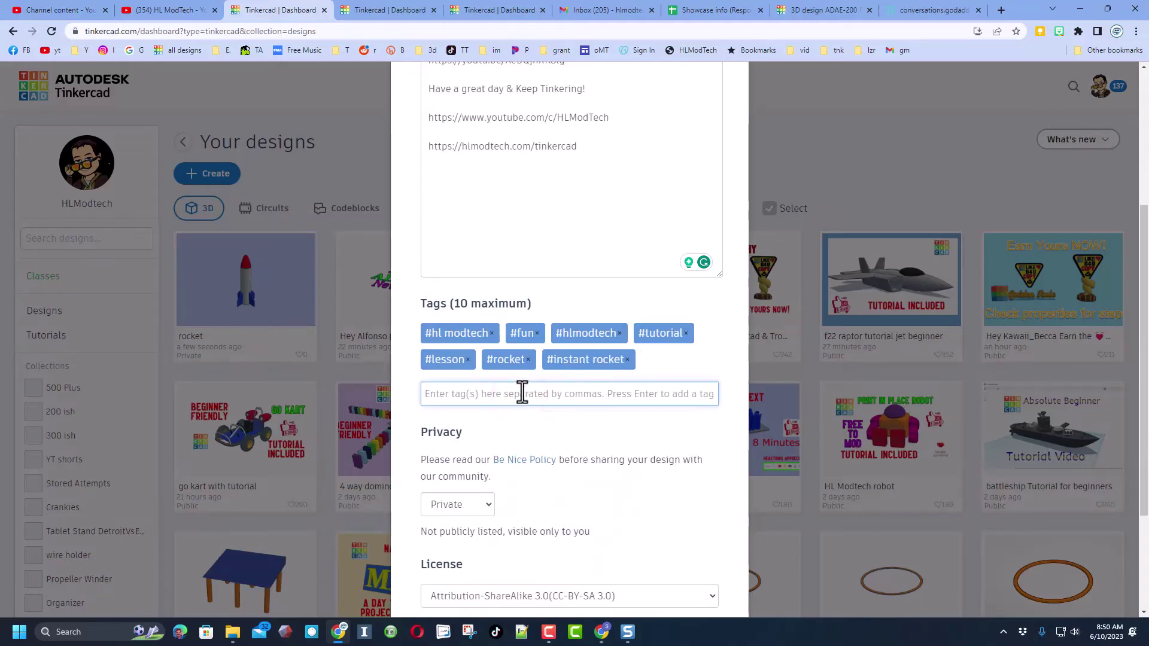
Add the tag hlmt23 to the design and remove it again.
left_click(522, 392)
type("hlmt")
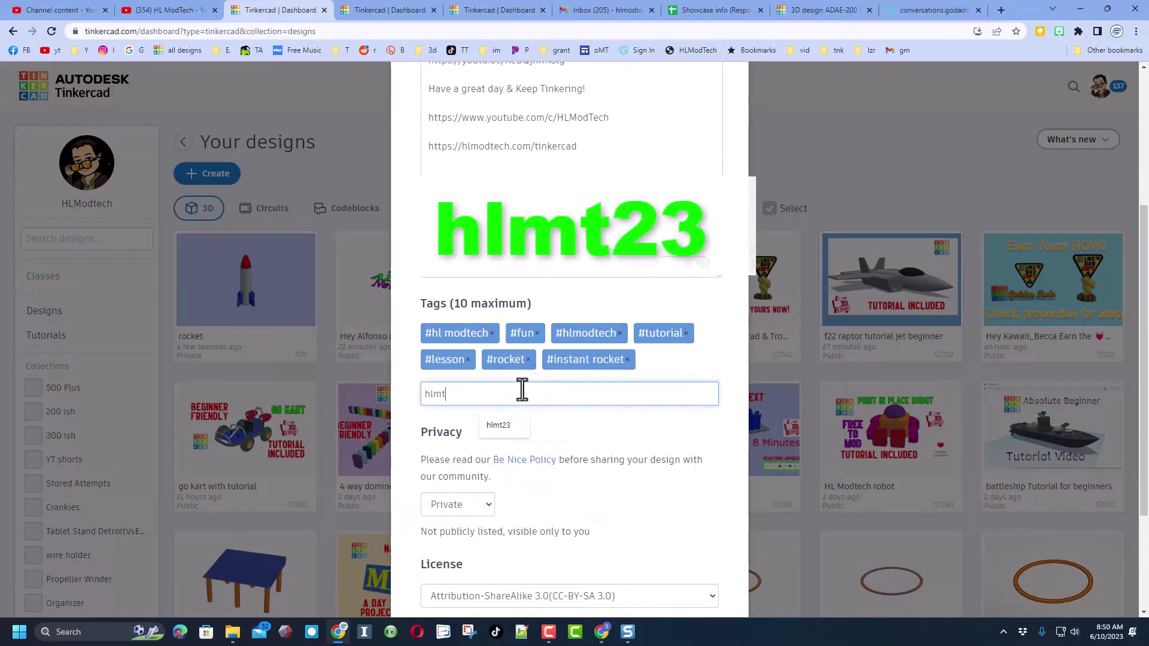
type("23")
key("Return")
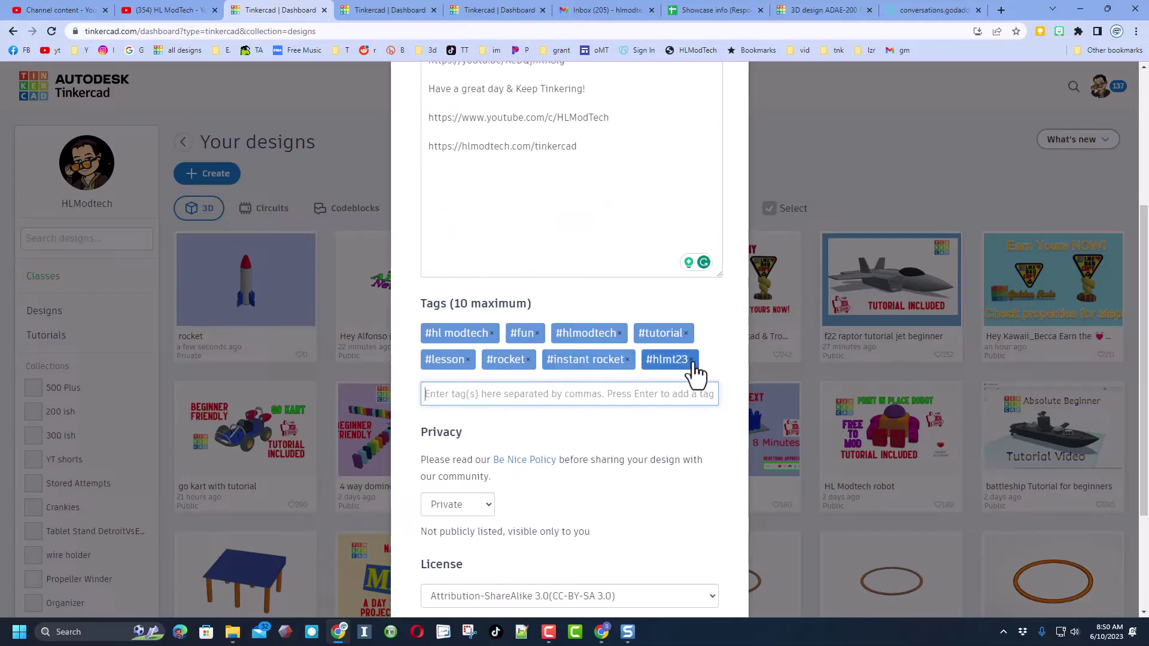
left_click(691, 360)
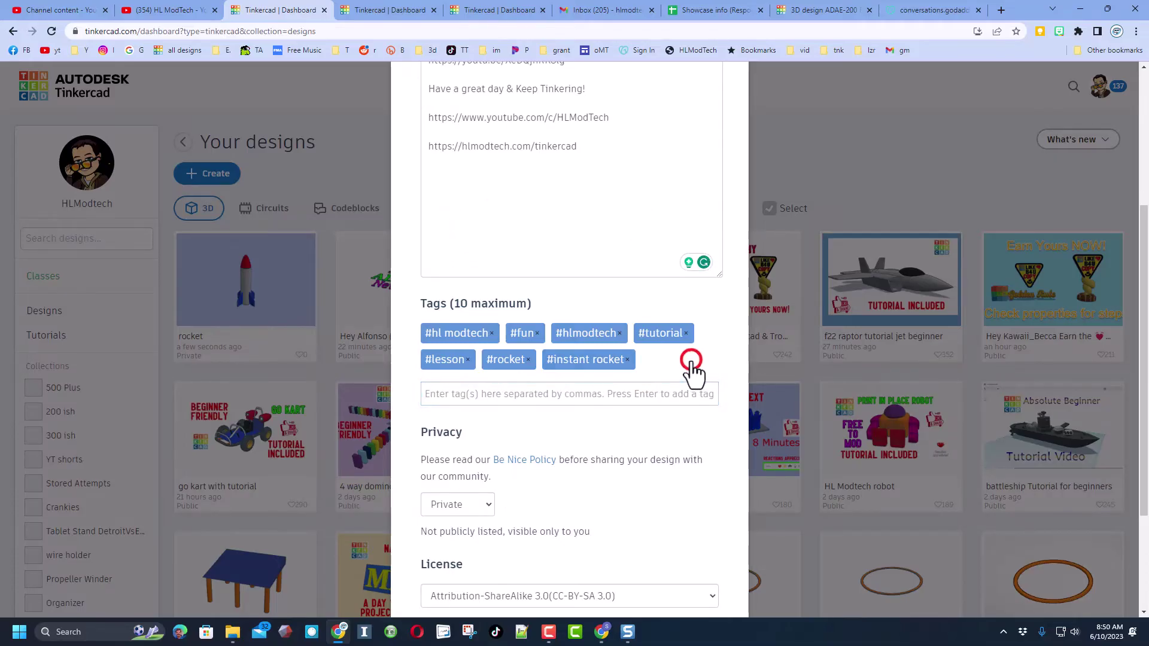
Set the rocket design's privacy to Public.
scroll(479, 458, "down", 1)
left_click(473, 444)
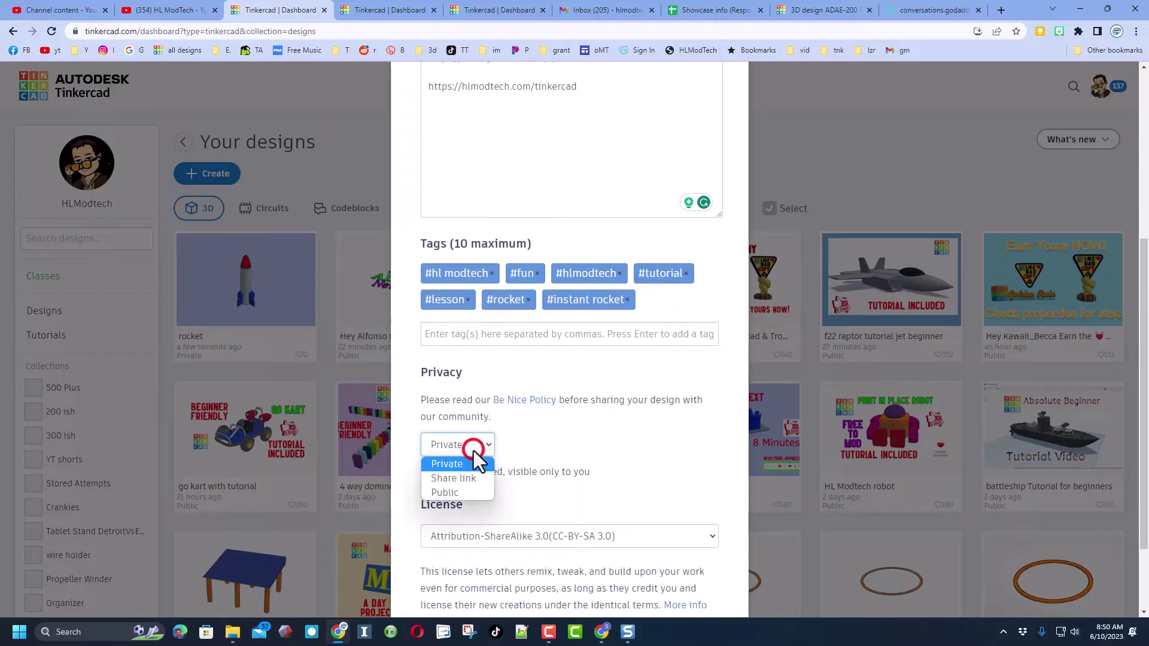
left_click(439, 490)
Set the license to Attribution-NoDerivs 3.0 (CC-BY-ND 3.0) and save the design properties.
scroll(522, 459, "down", 1)
scroll(523, 459, "down", 1)
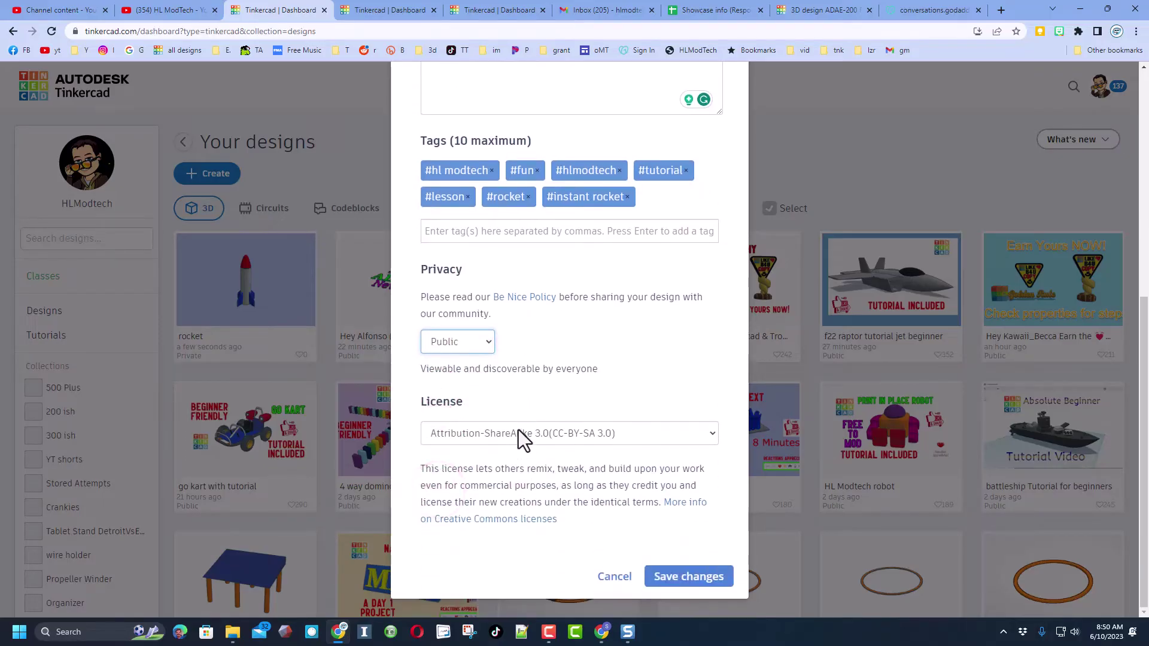
left_click(511, 436)
left_click(513, 510)
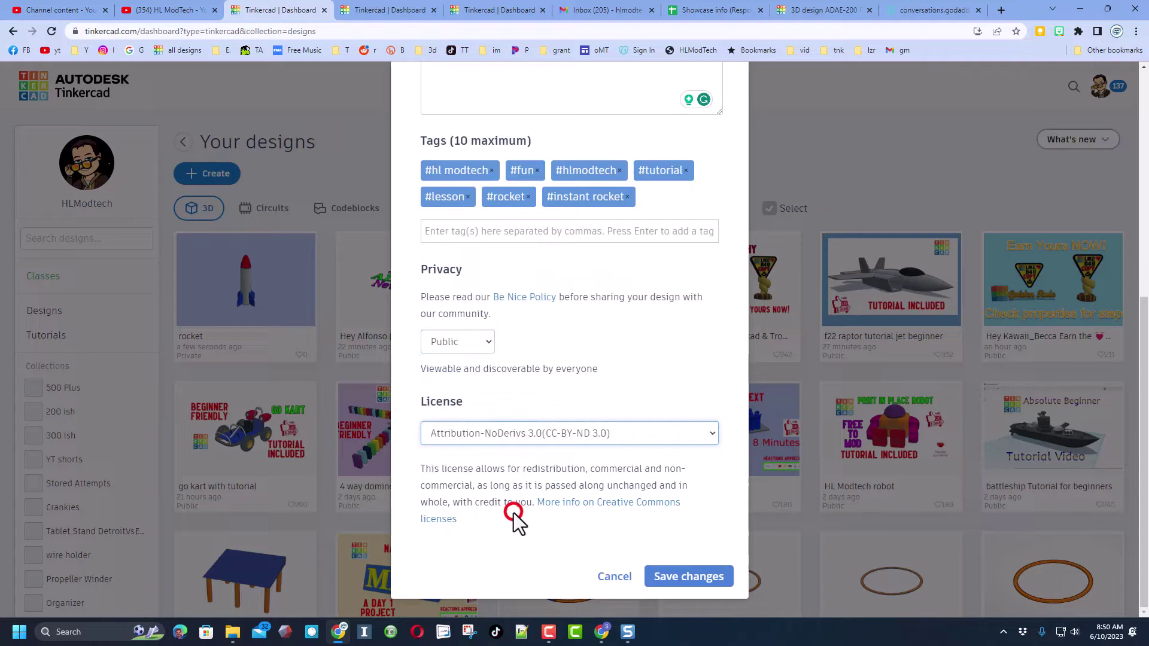
scroll(569, 359, "up", 6)
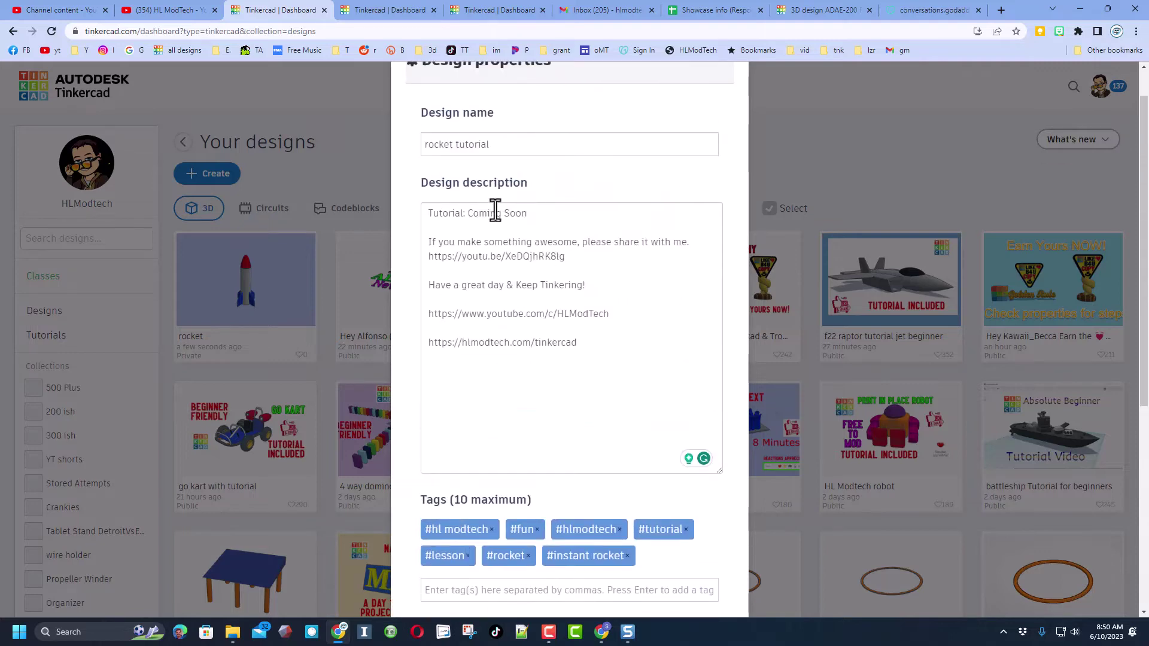
scroll(668, 262, "down", 6)
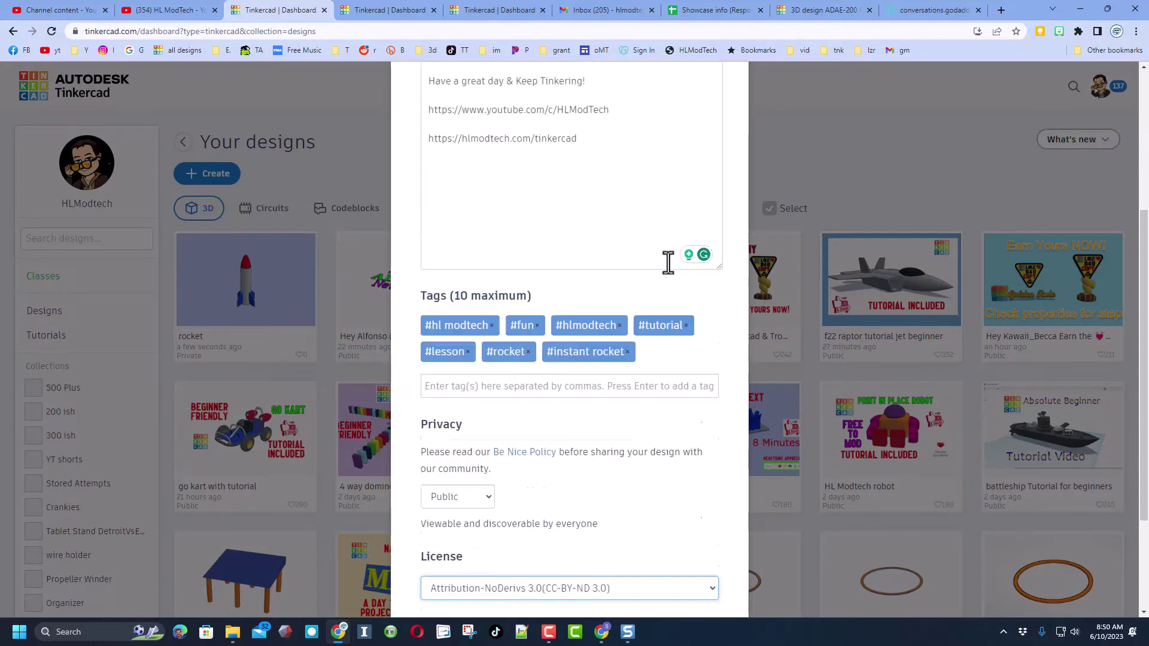
left_click(673, 575)
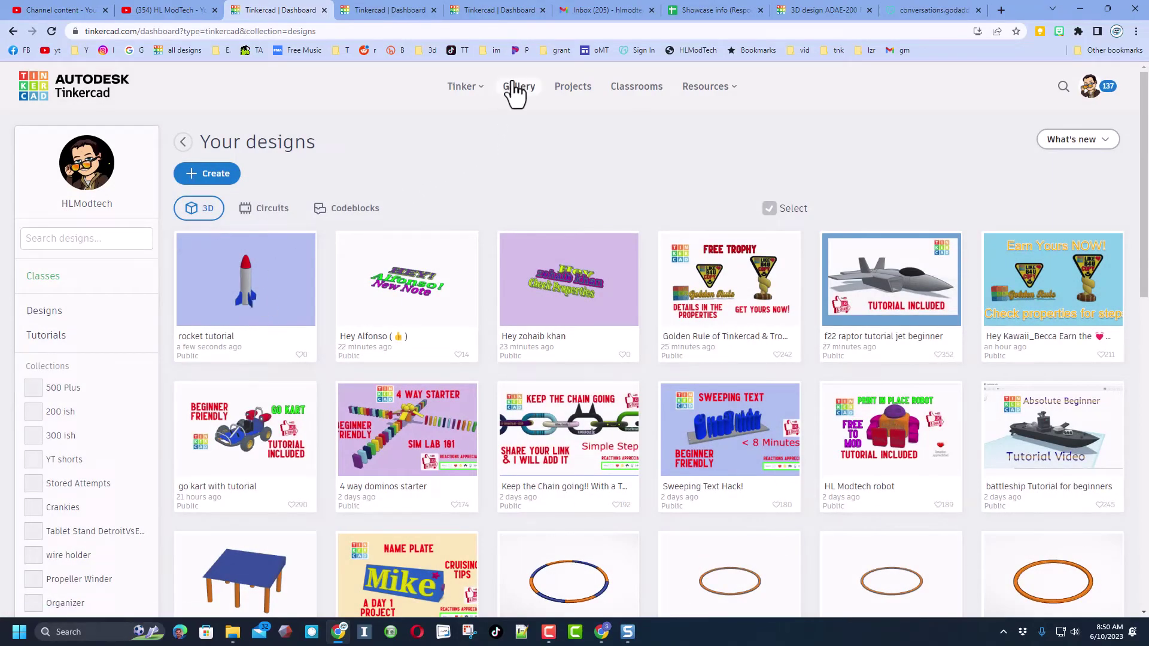
Open the community gallery and view the full description of the "go kart with tutorial" design.
left_click(530, 97)
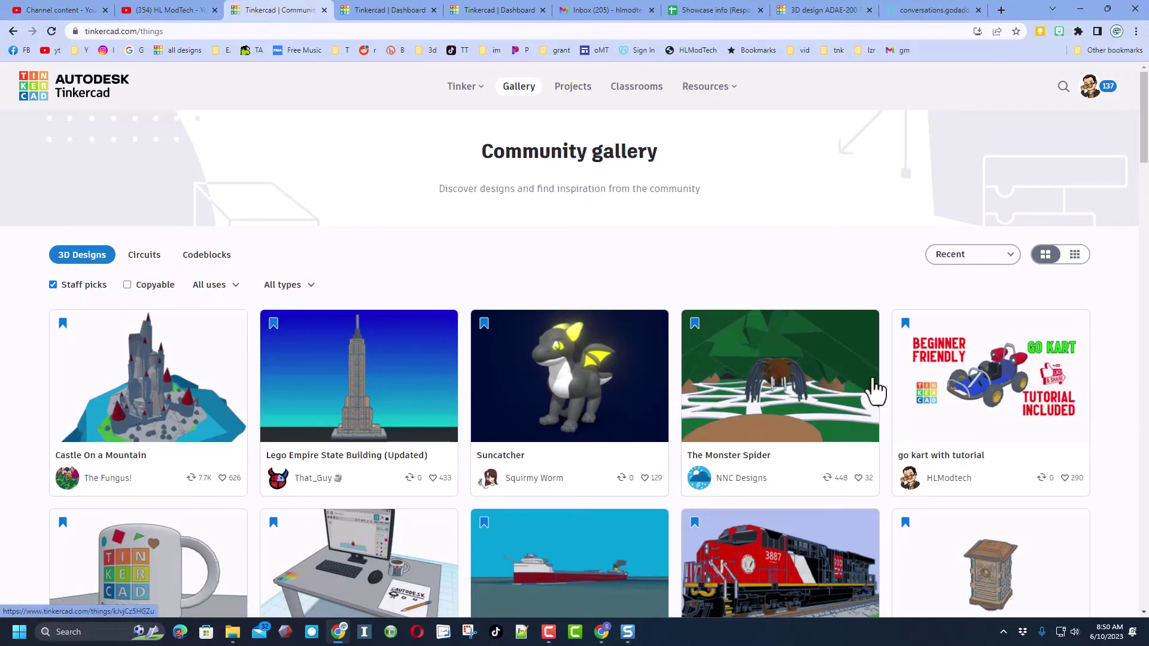
left_click(985, 380)
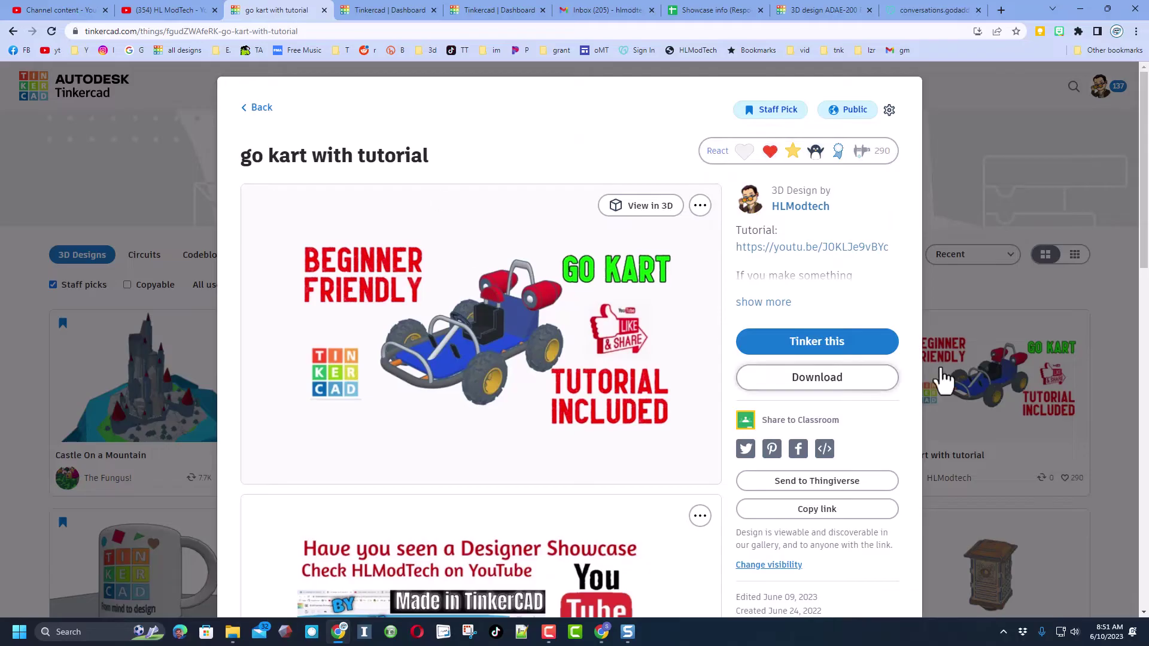
left_click(760, 304)
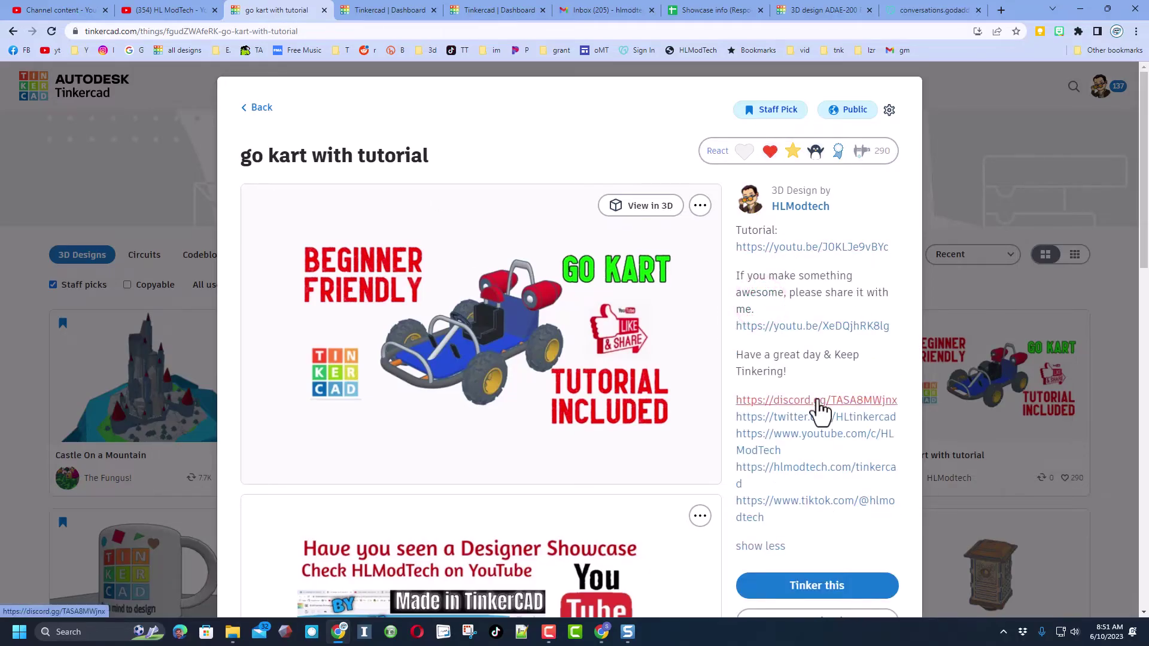
key("Escape")
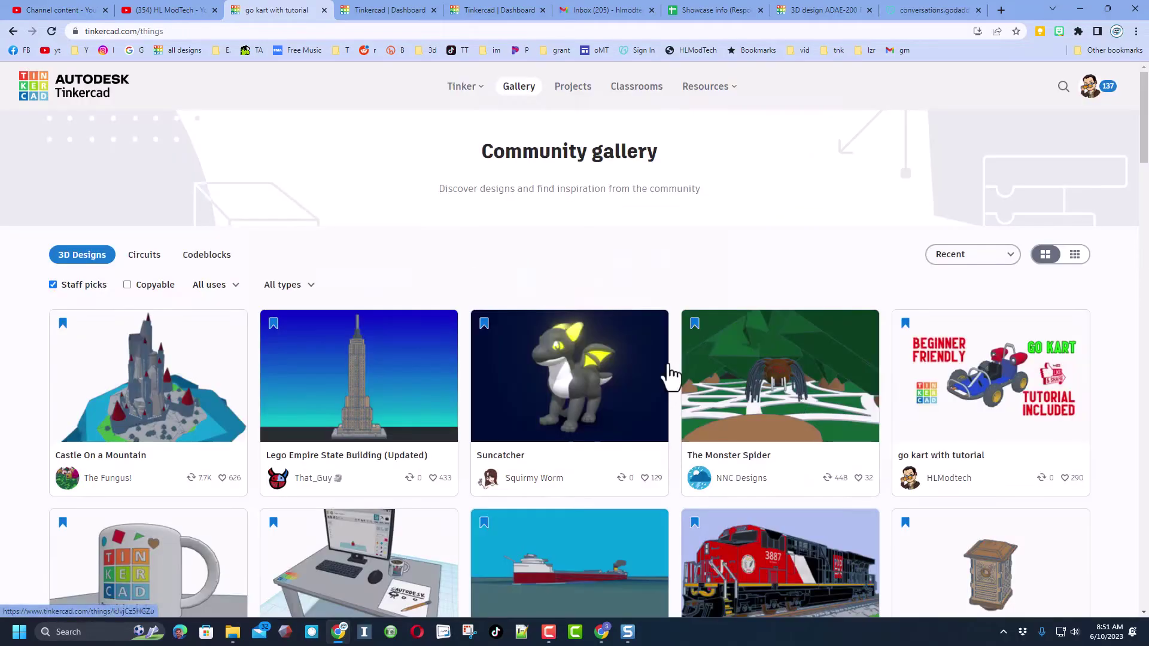
Remove the staff picks filter from the gallery and react to the Park Bench Kit design with "Awesome, A+".
left_click(60, 284)
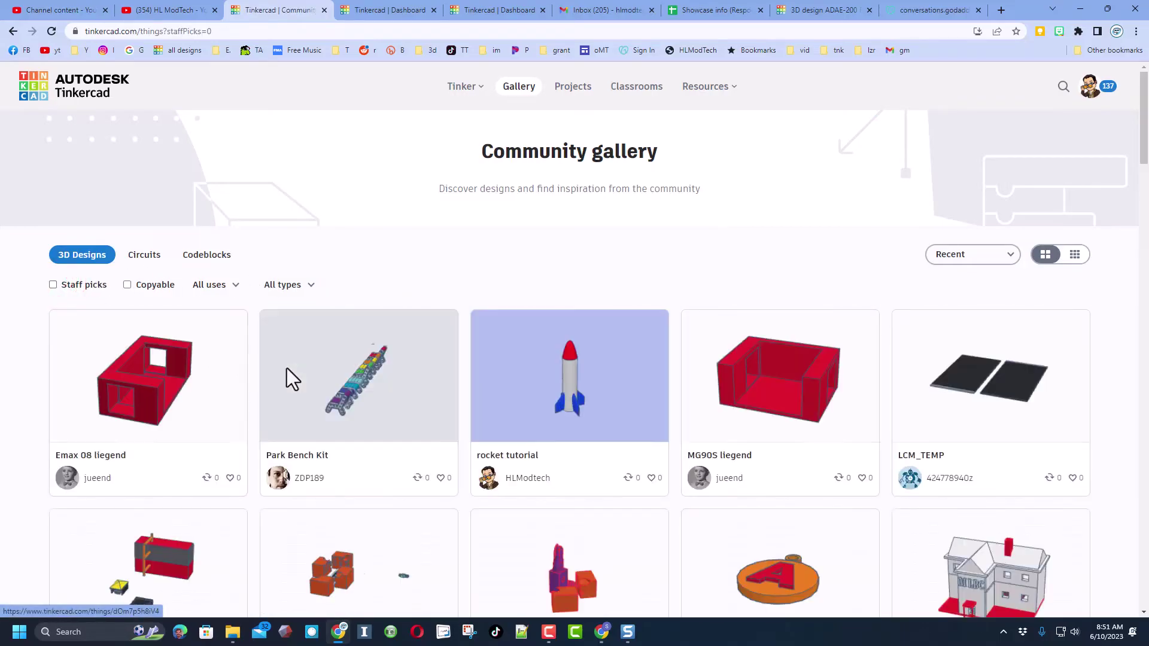
left_click(371, 418)
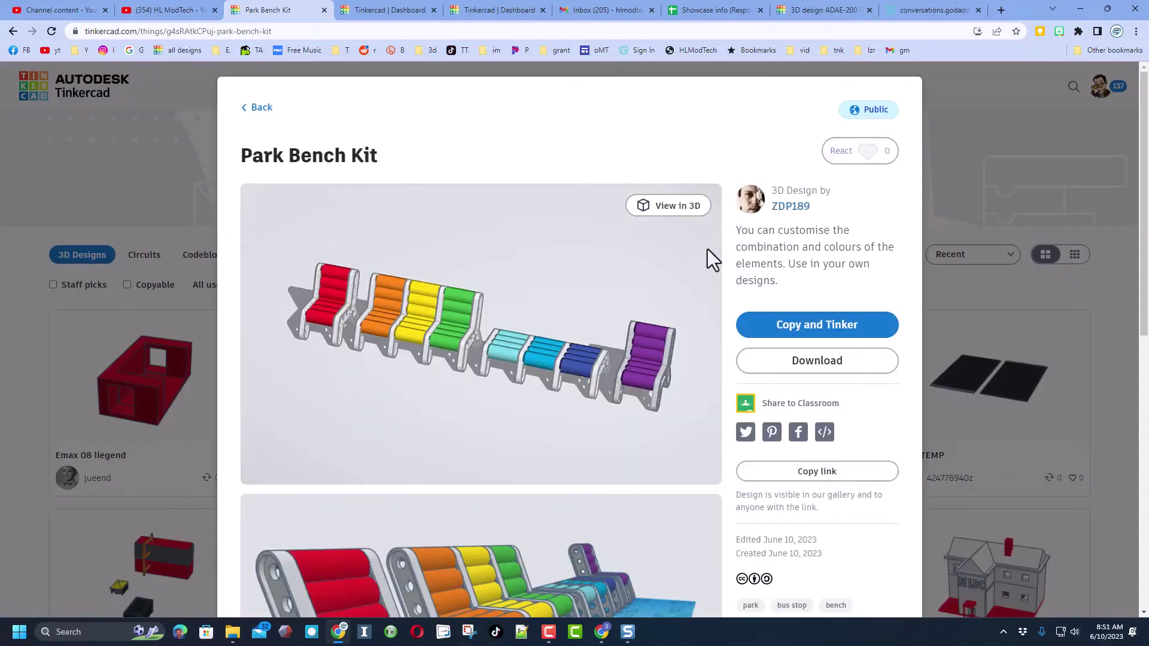
left_click(855, 151)
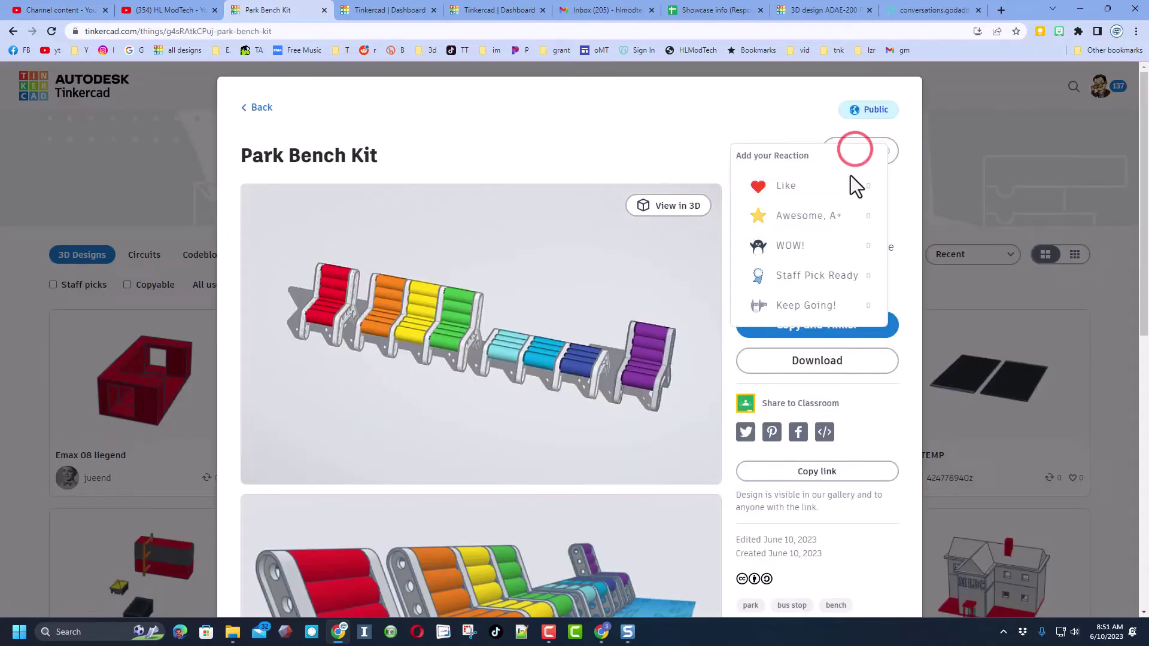
left_click(832, 217)
left_click(960, 81)
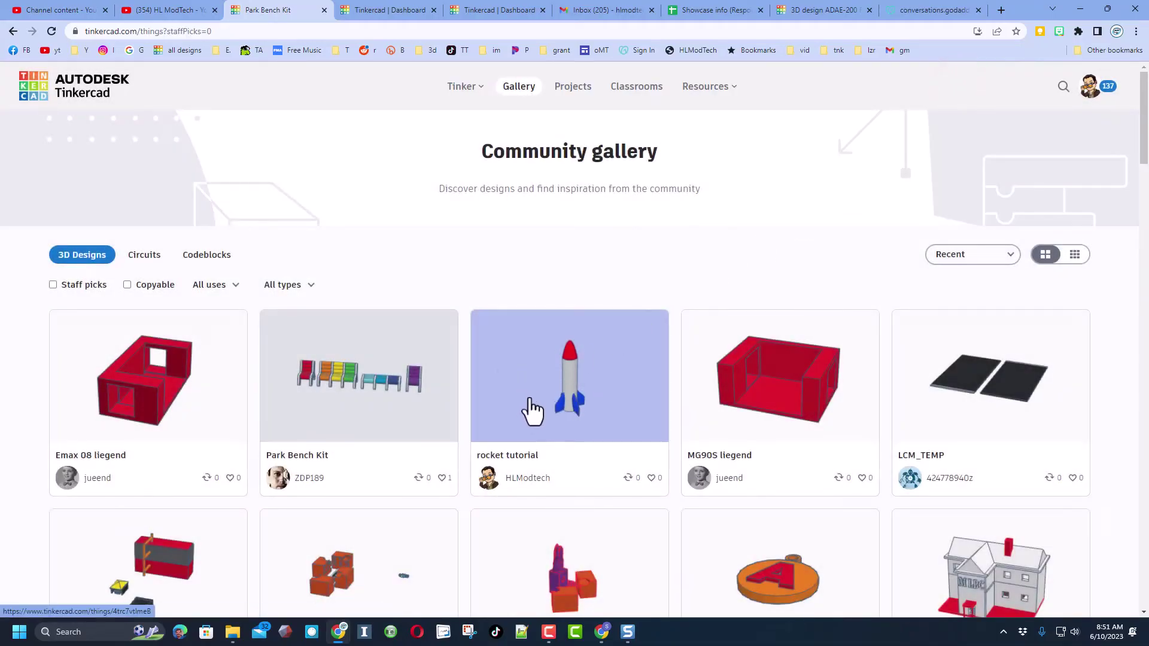
Open the rocket tutorial design in the gallery and look at its available reactions.
left_click(531, 394)
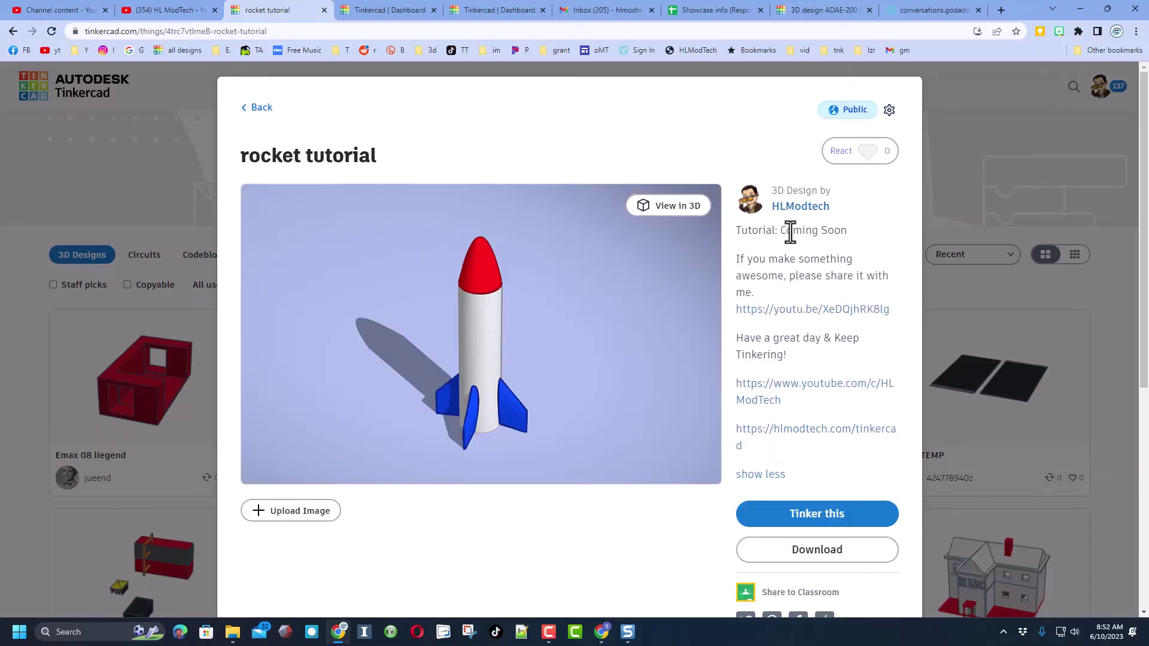
left_click(834, 157)
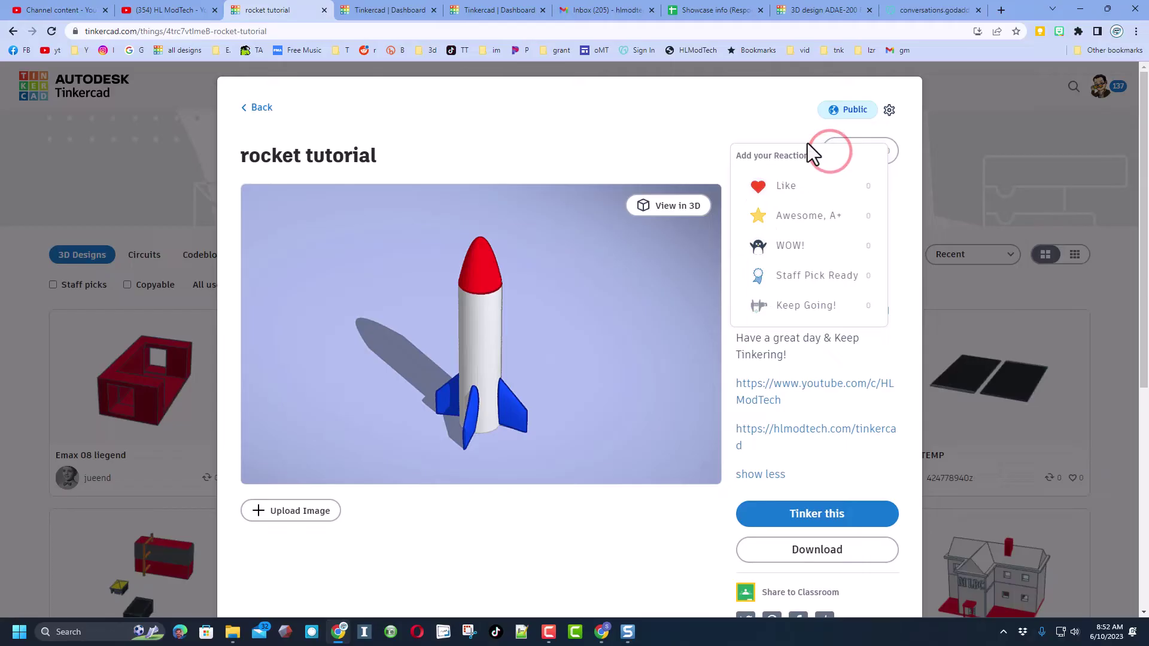
left_click(783, 121)
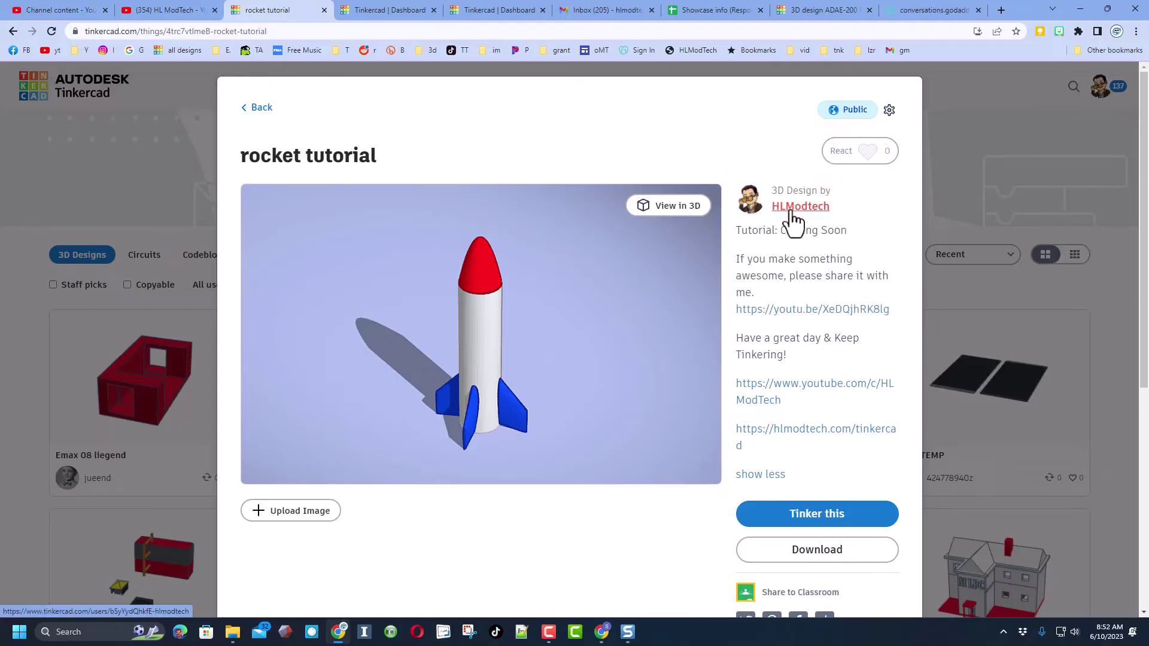
Switch to the other browser window, open the rocket designer's profile and view the F1 Car mdh design and its reactions.
key("alt+Tab")
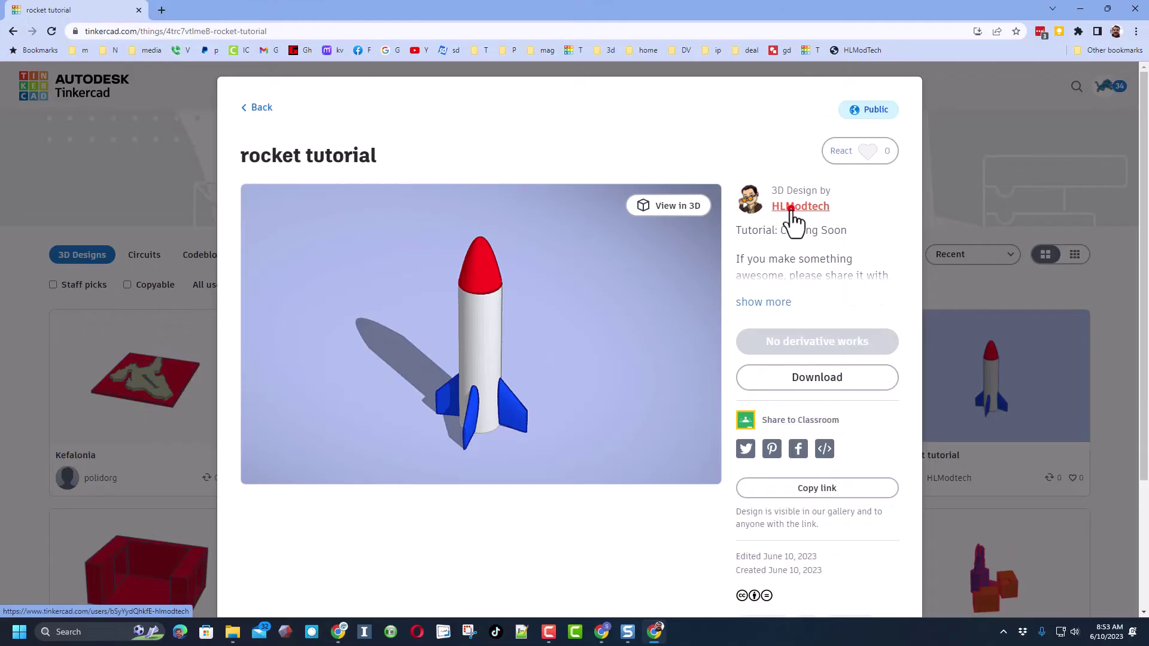
left_click(791, 210)
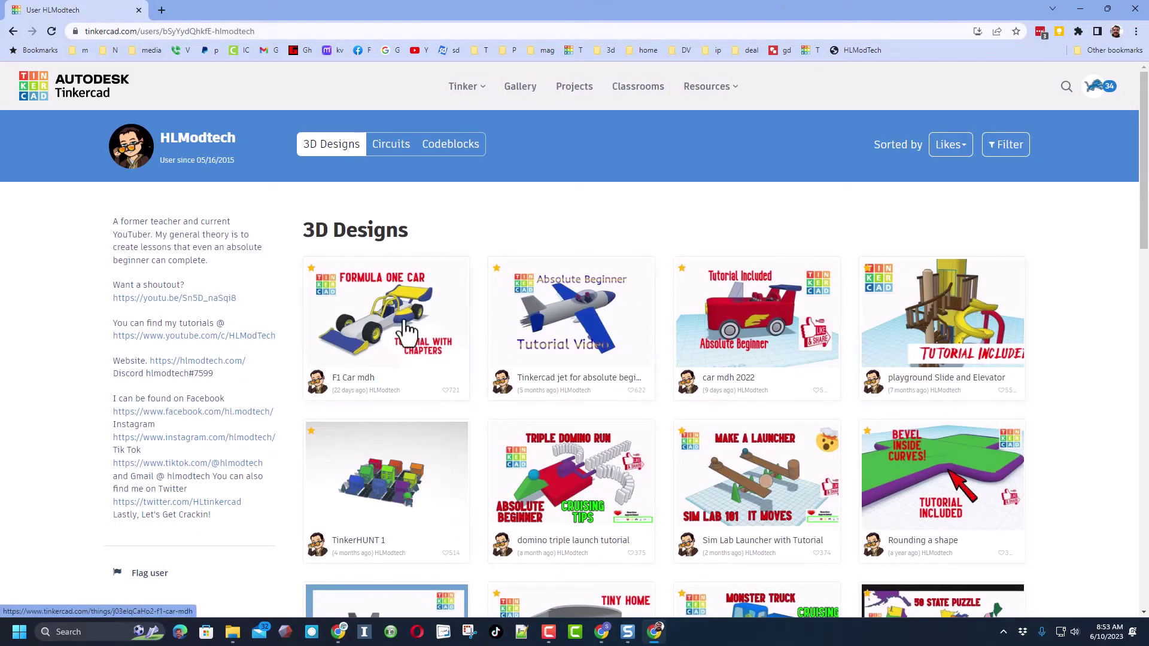
left_click(383, 319)
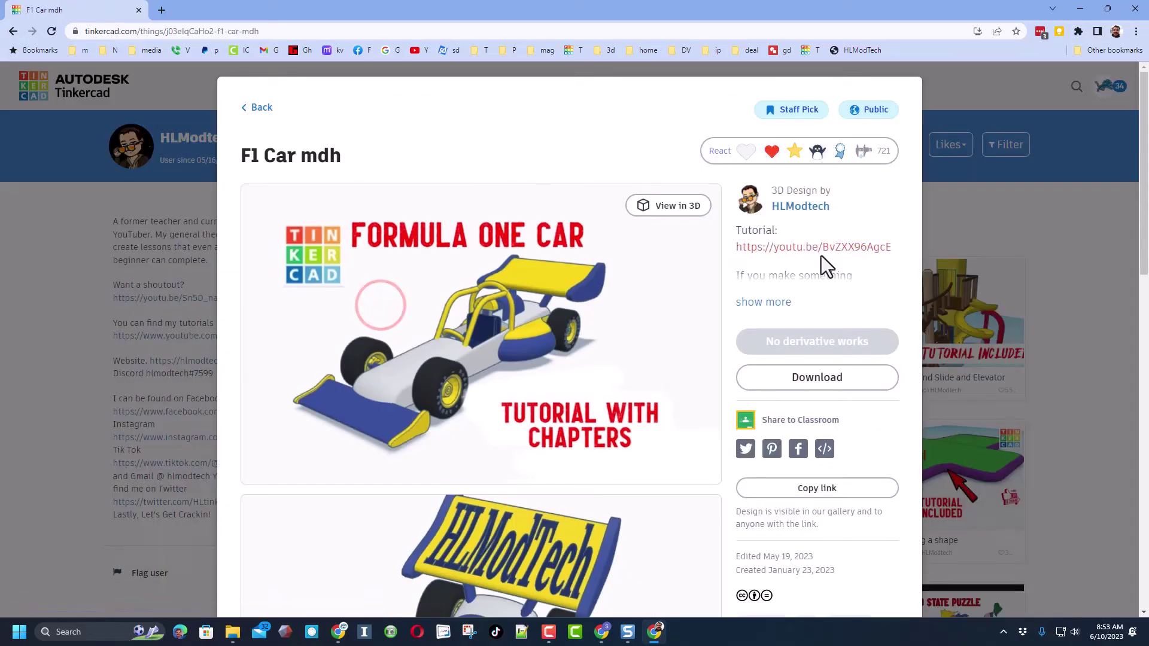
left_click(843, 157)
left_click(990, 218)
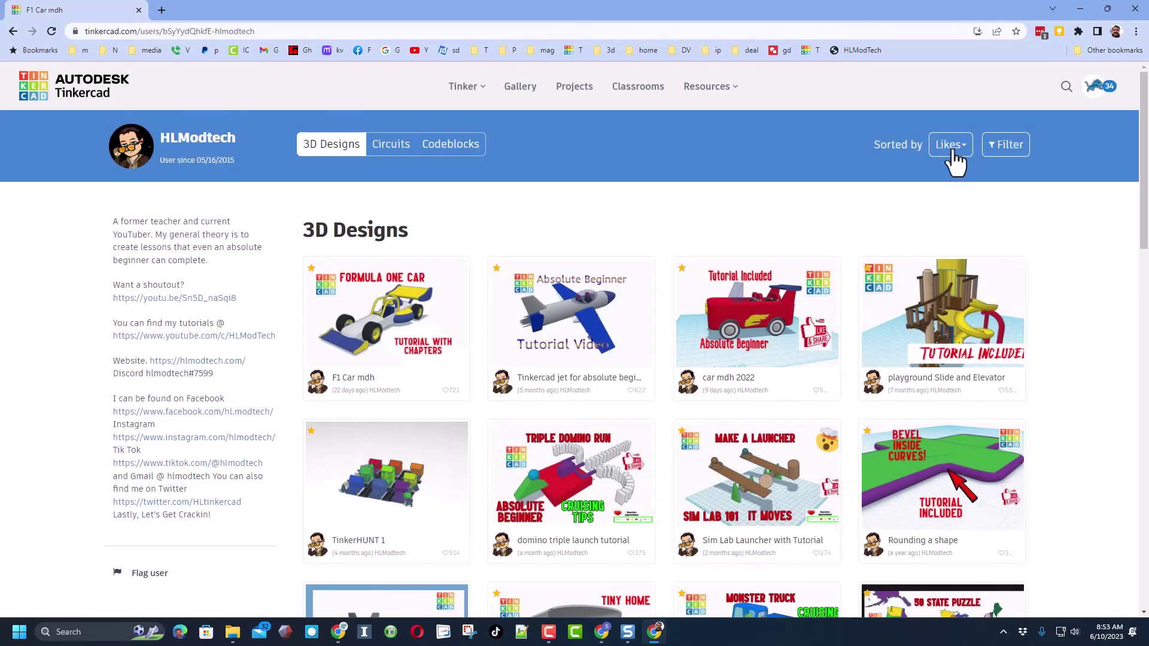
Sort the profile's 3D designs by Recent, followed by Trending.
left_click(952, 151)
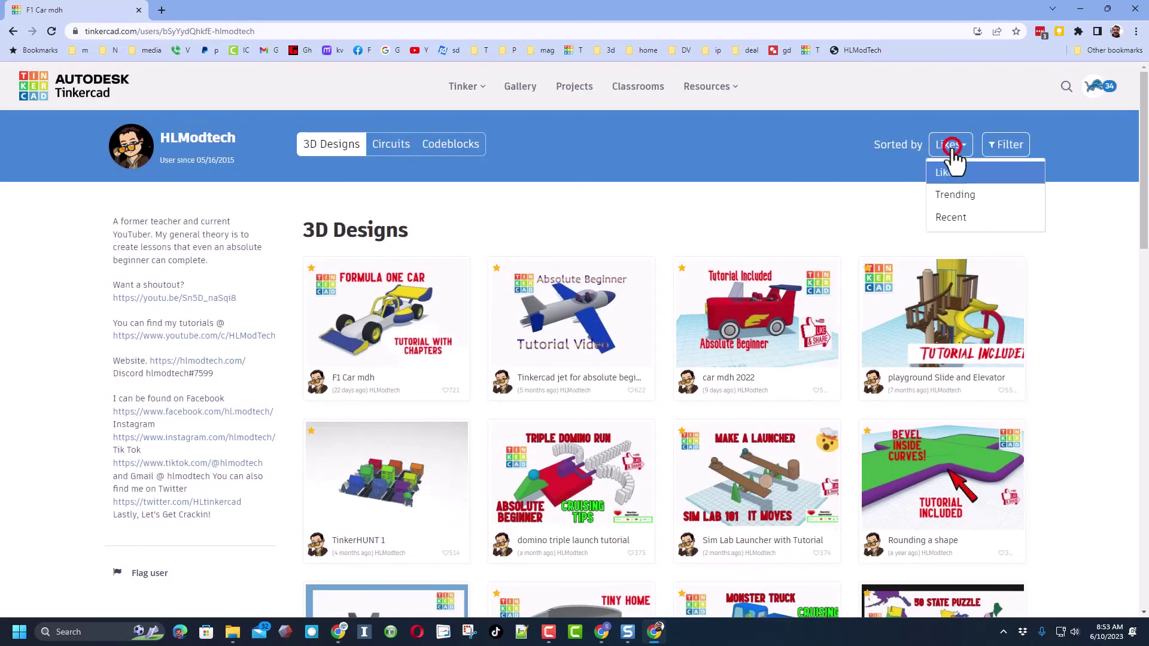
left_click(947, 218)
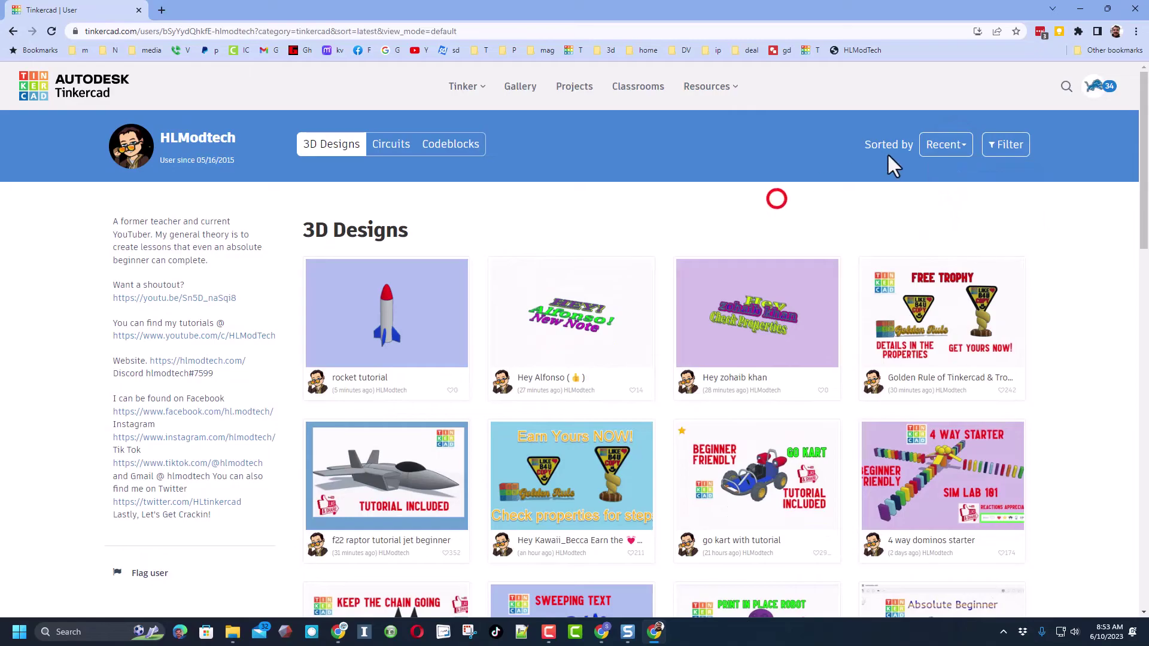
left_click(945, 146)
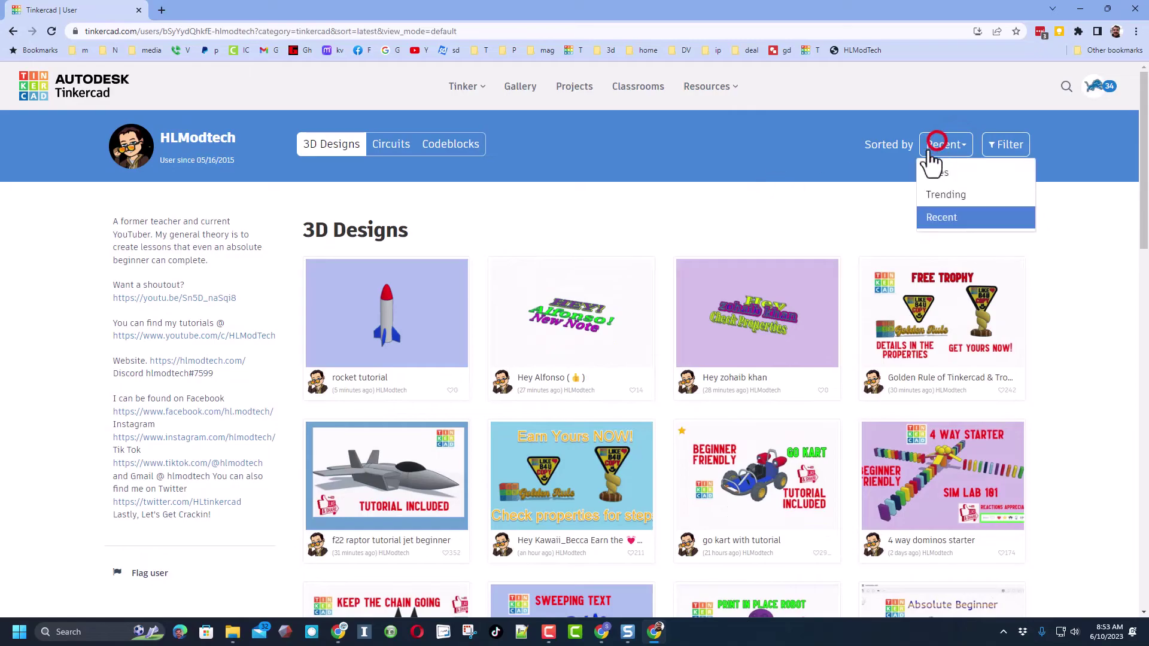
left_click(937, 195)
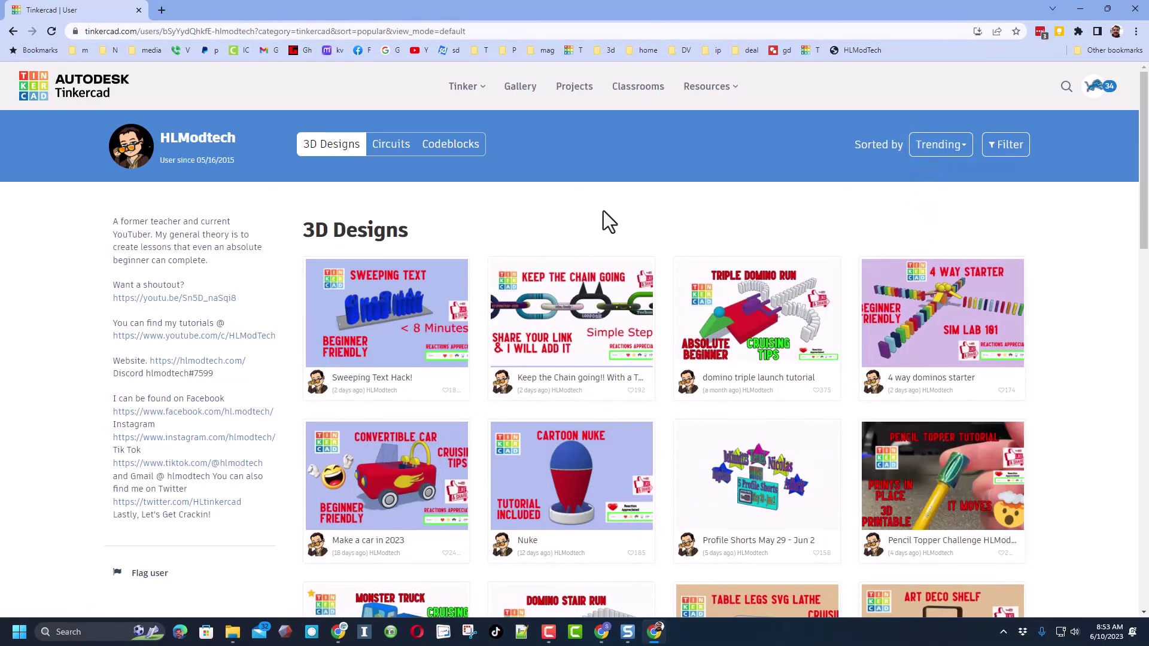